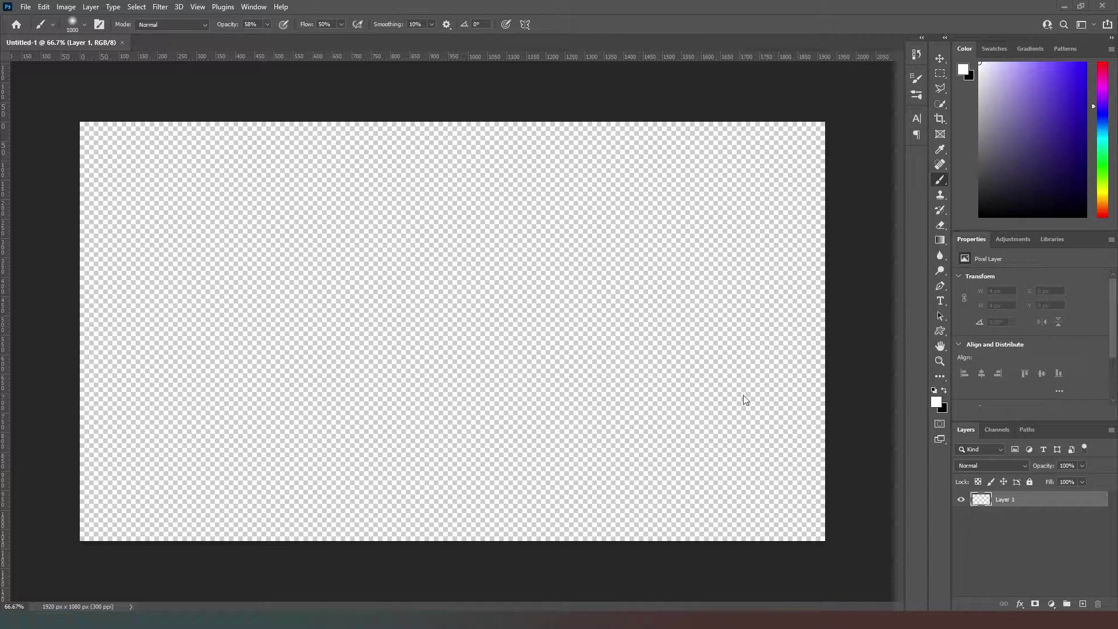
Fill Layer 1 with black using the Paint Bucket Tool.
right_click(940, 240)
left_click(989, 252)
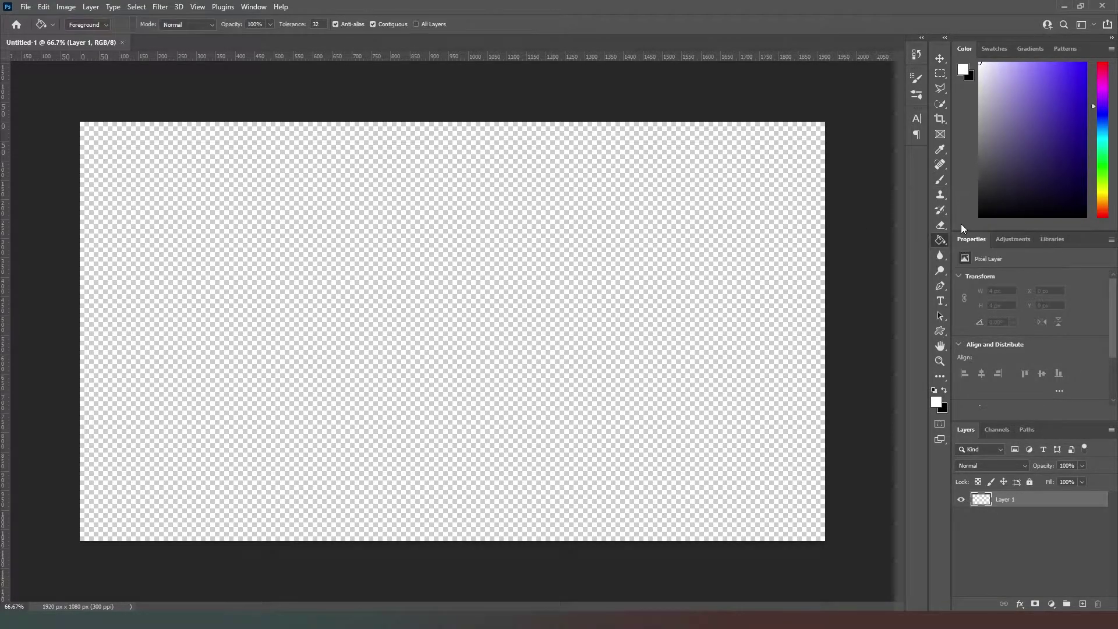
left_click(980, 216)
left_click(445, 332)
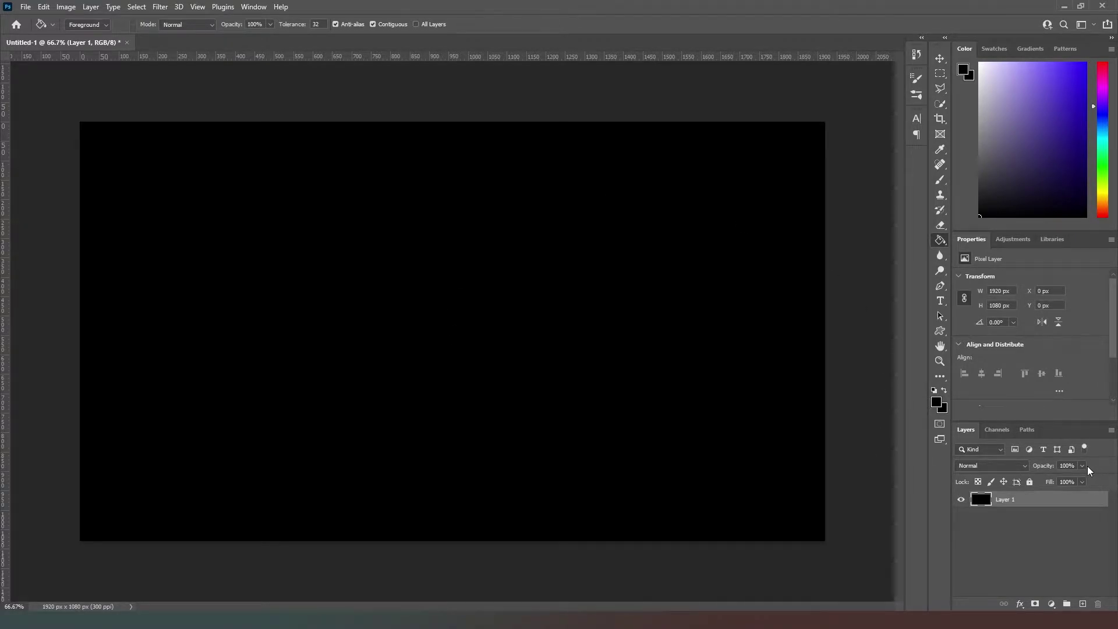
Lower Layer 1's opacity to 1%.
left_click(1069, 466)
type("1")
key("Return")
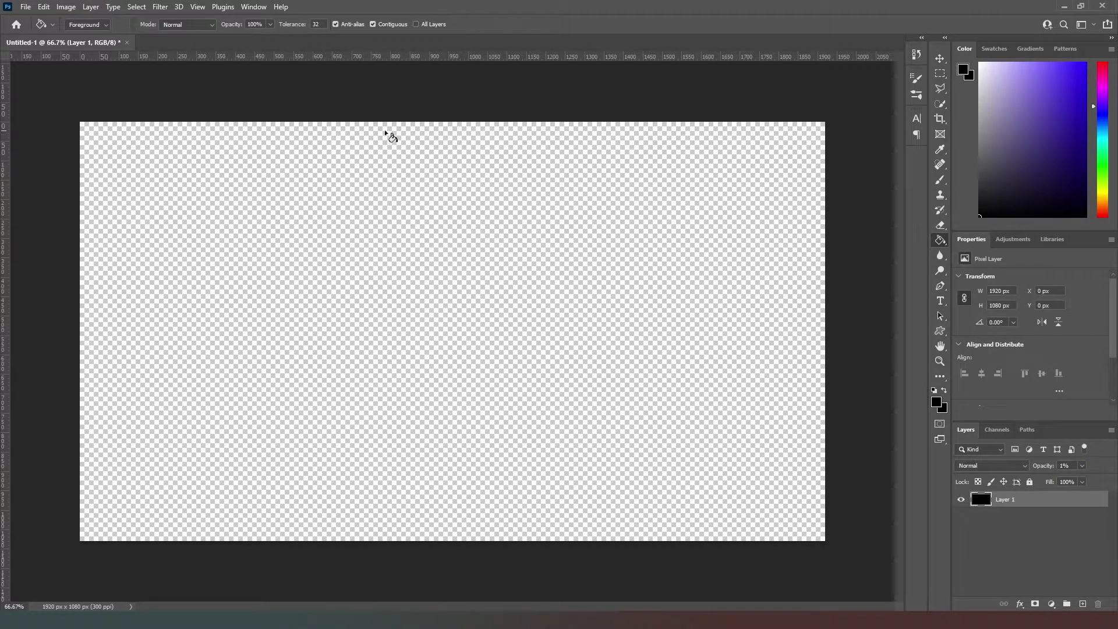
Export the canvas via Export As as a Smaller File (8-bit) 1920 × 1080 PNG.
left_click(26, 7)
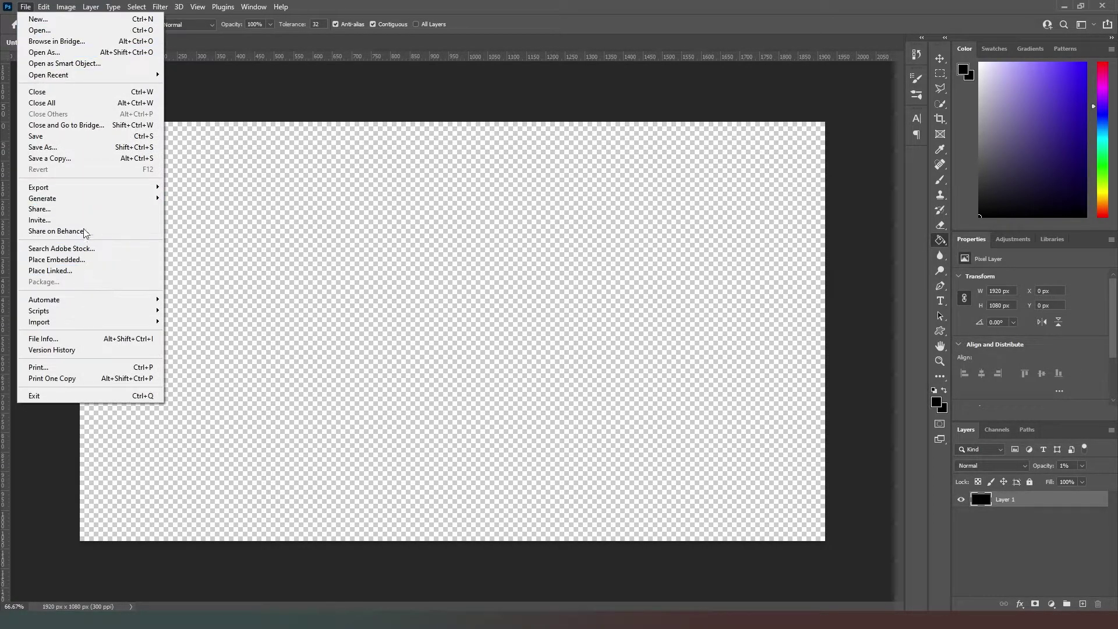
mouse_move(88, 187)
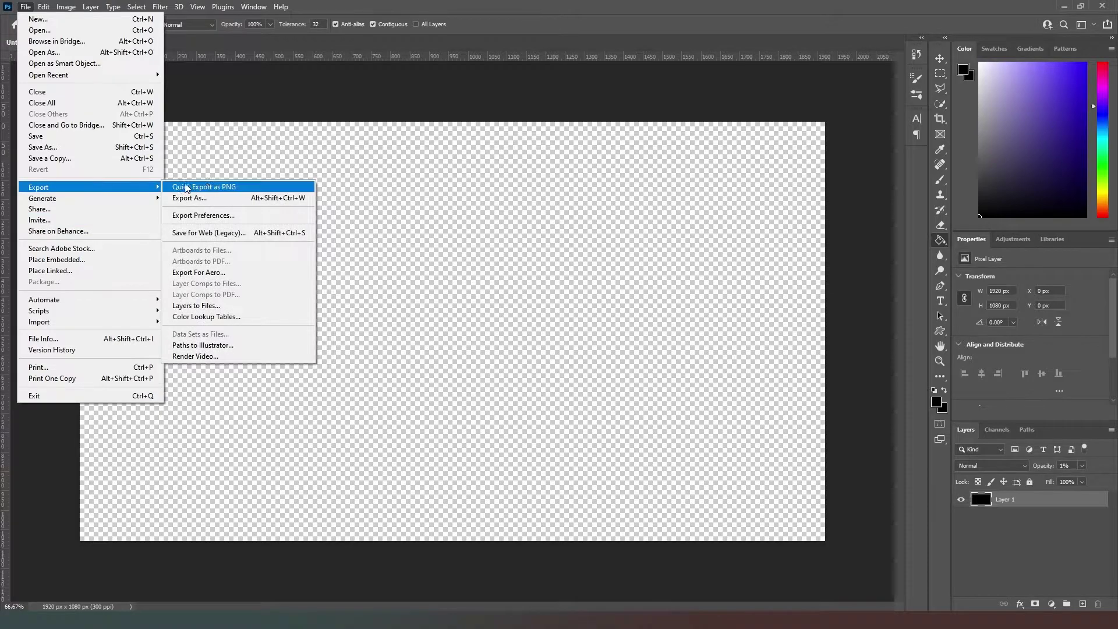
left_click(226, 199)
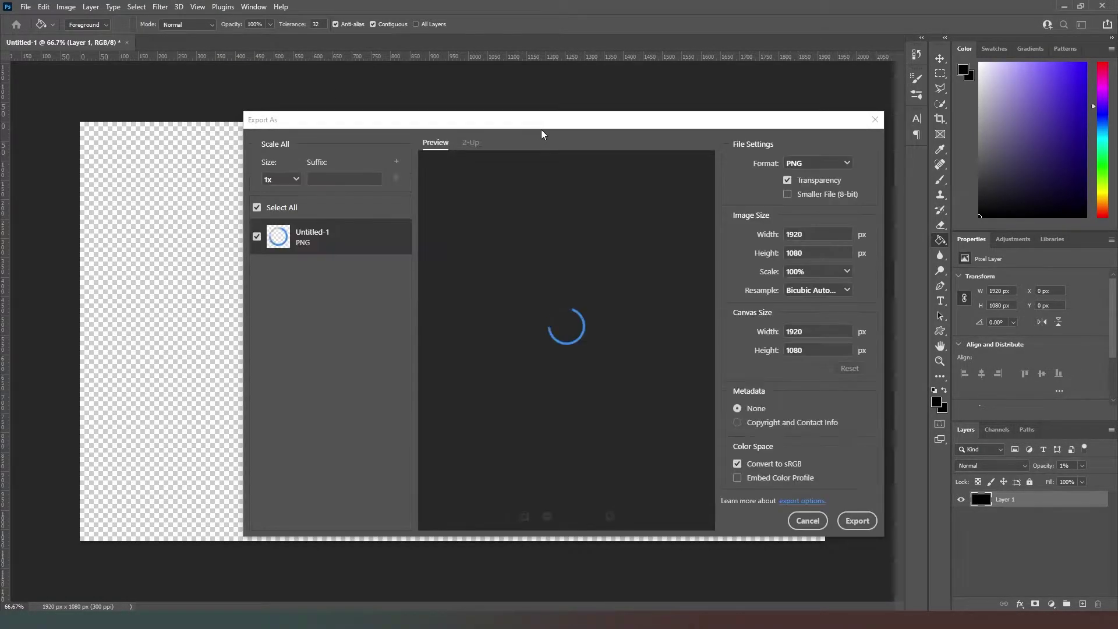
left_click_drag(564, 125, 440, 115)
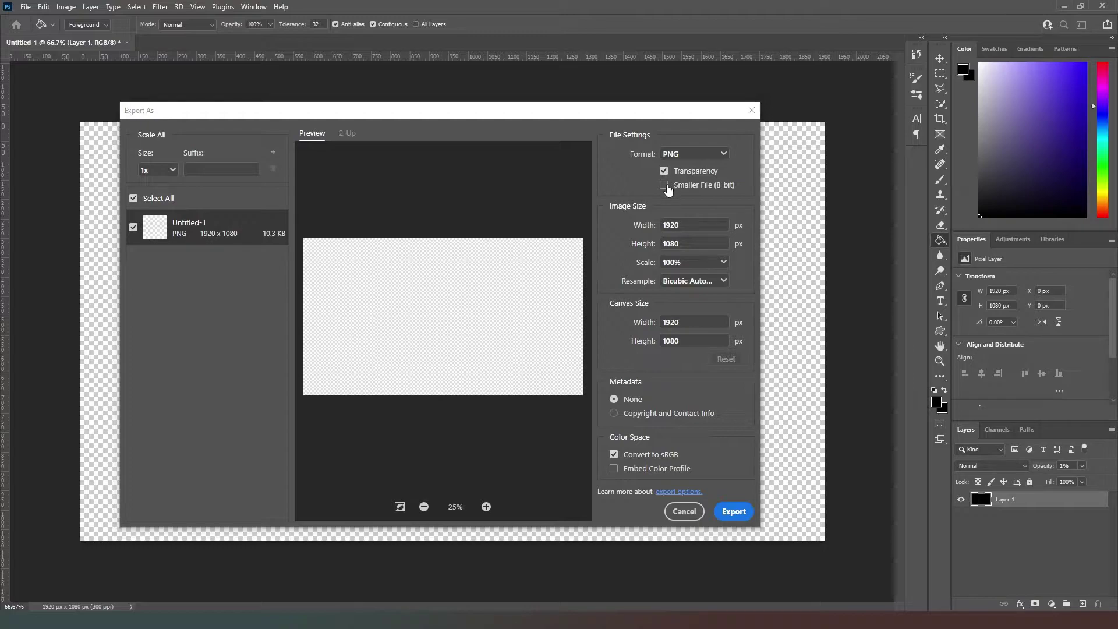
left_click(666, 185)
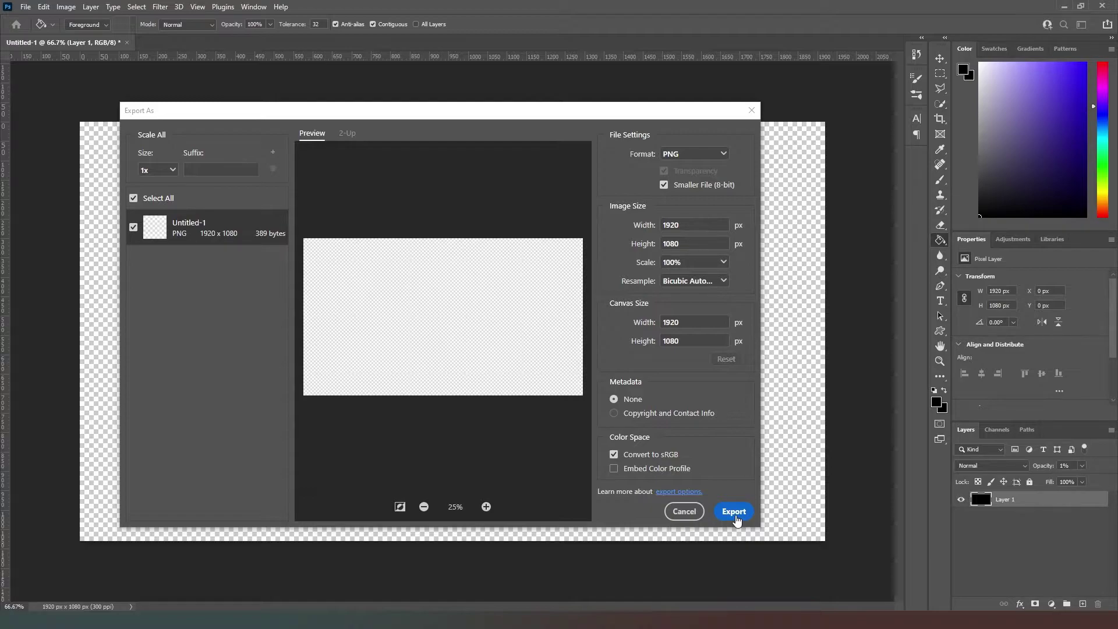
left_click(735, 512)
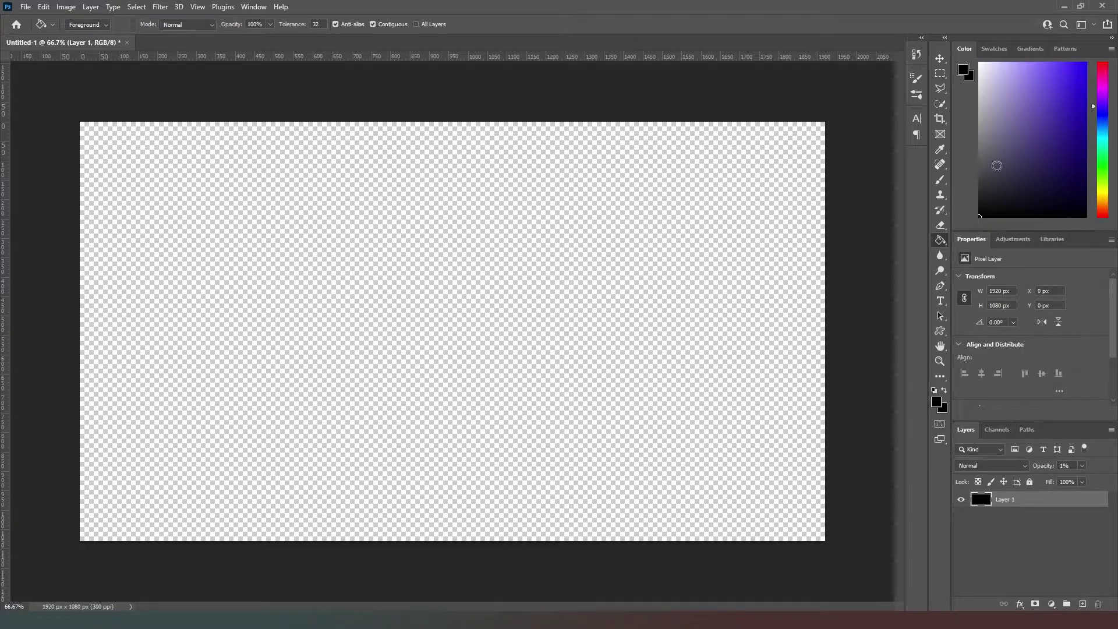
Set up a red 1200 px soft brush, add Layer 2, and hide Layer 1.
left_click(941, 179)
left_click_drag(1099, 77, 1109, 43)
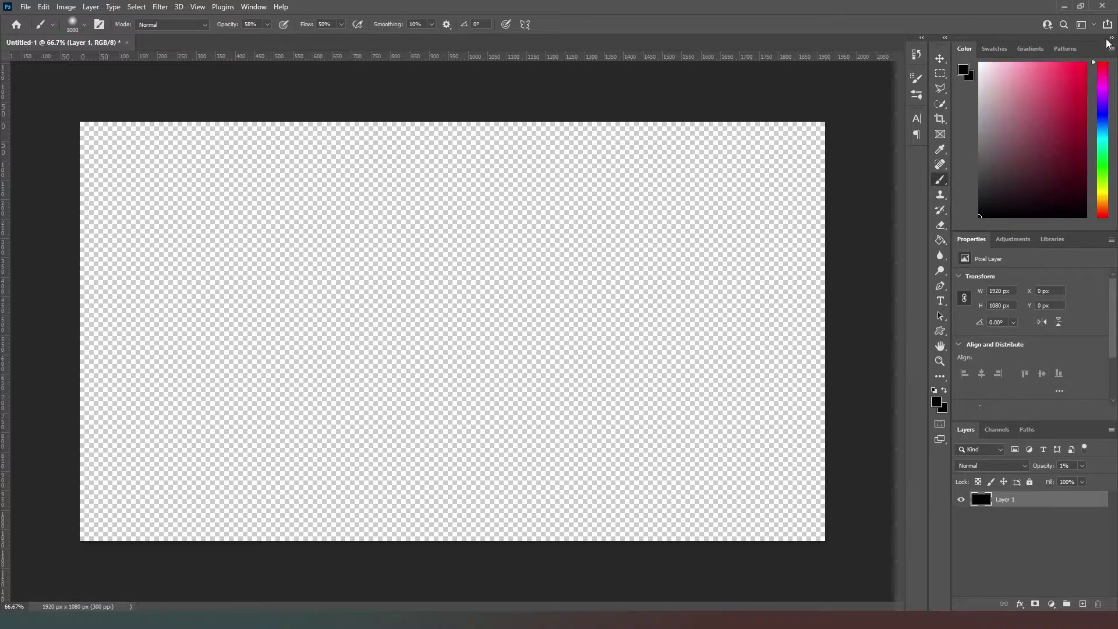
left_click(1086, 63)
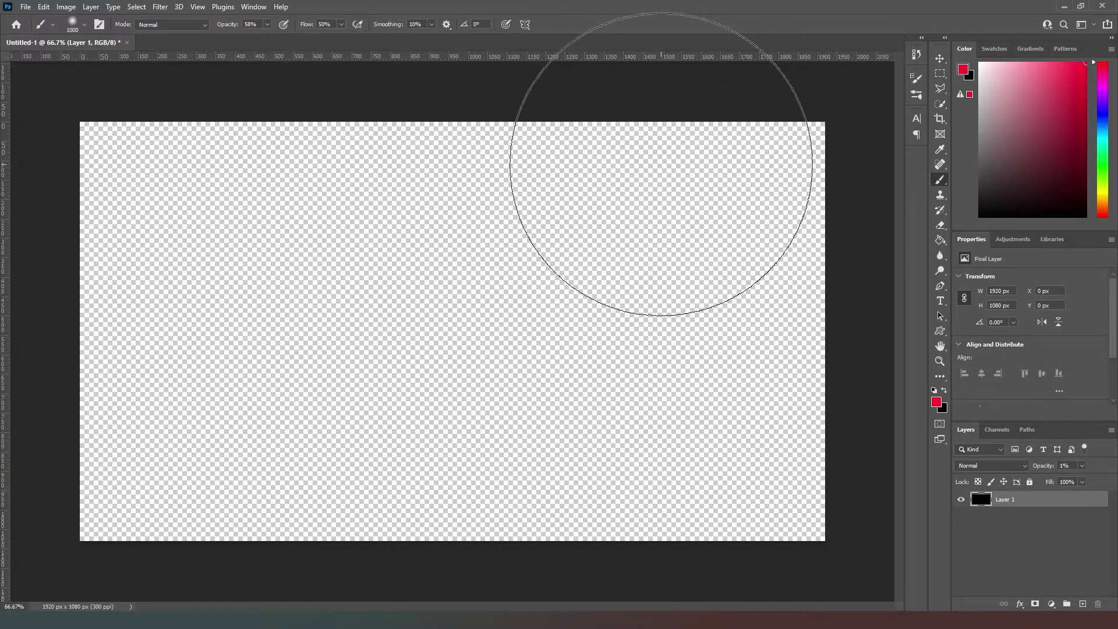
key("bracketright")
key("bracketright")
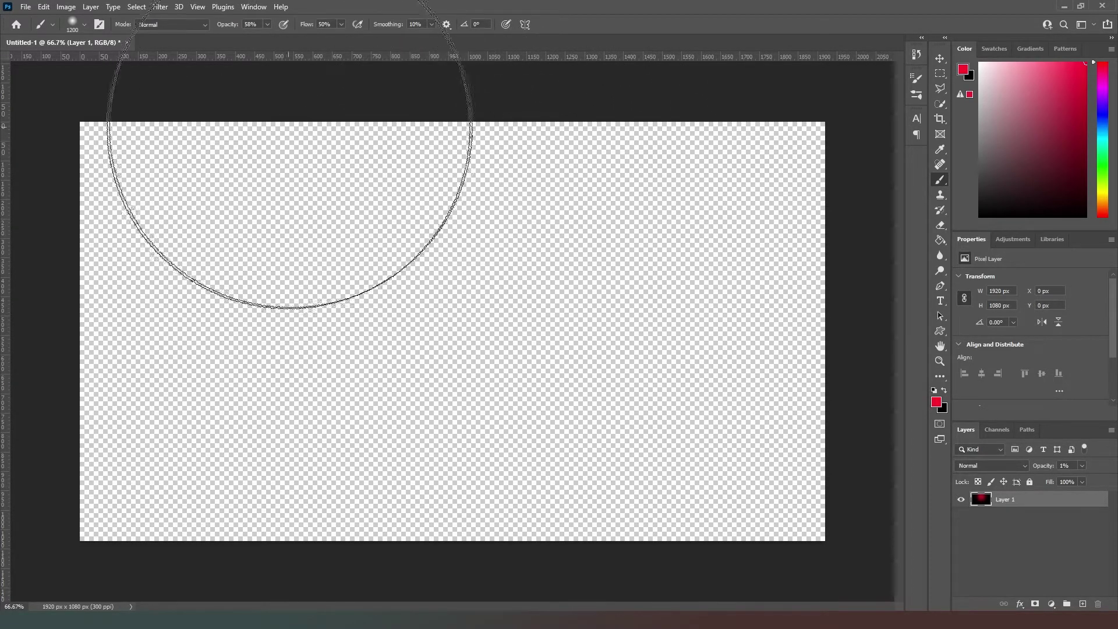
left_click(1082, 604)
left_click(961, 516)
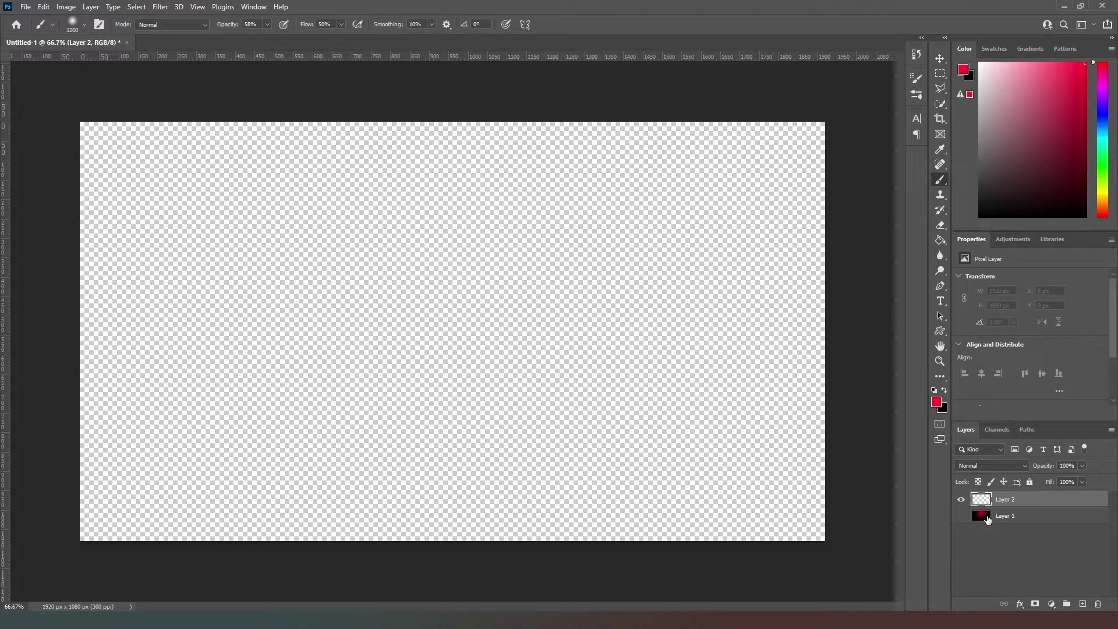
Paint soft pink, green and orange dabs at the top, right and lower centre.
left_click(461, 189)
left_click(461, 189)
left_click(461, 189)
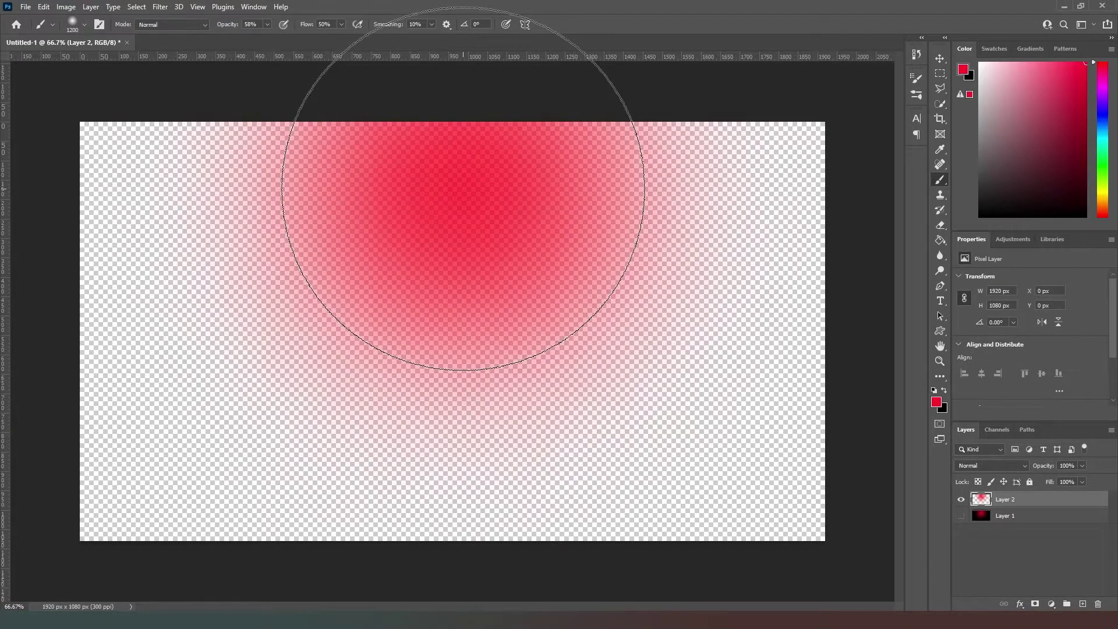
left_click(1109, 169)
left_click(696, 260)
left_click(696, 259)
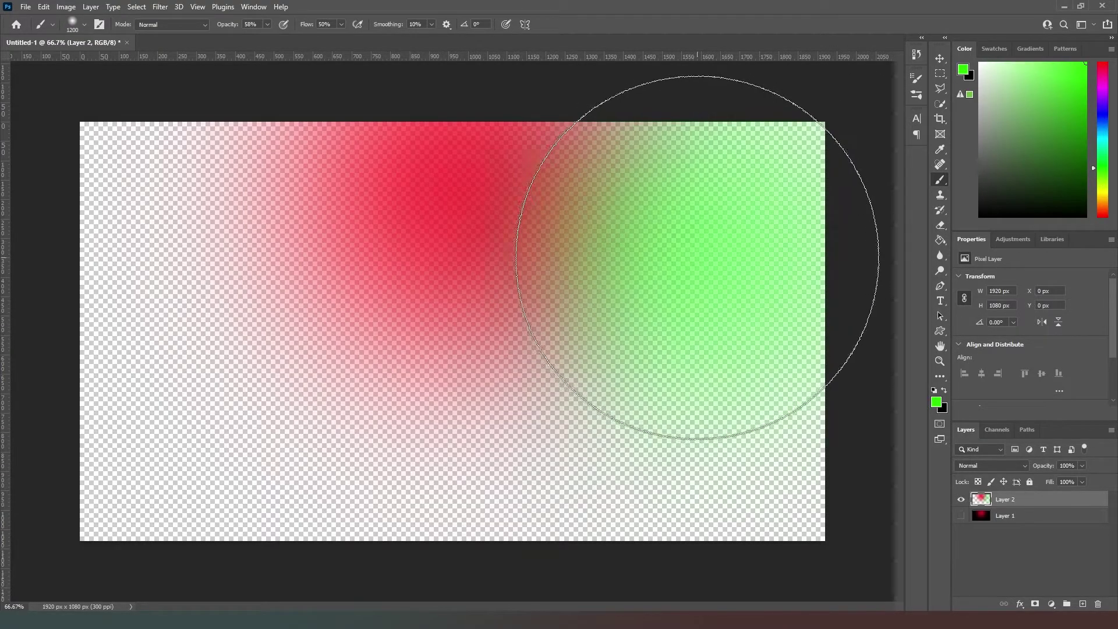
left_click(1103, 200)
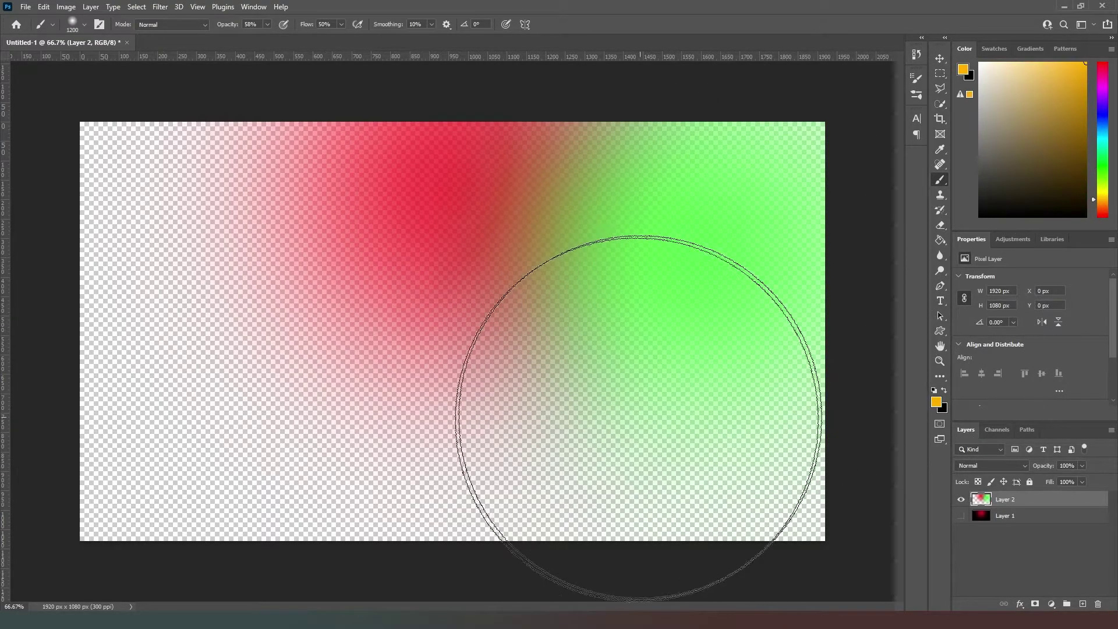
left_click(548, 434)
left_click(547, 434)
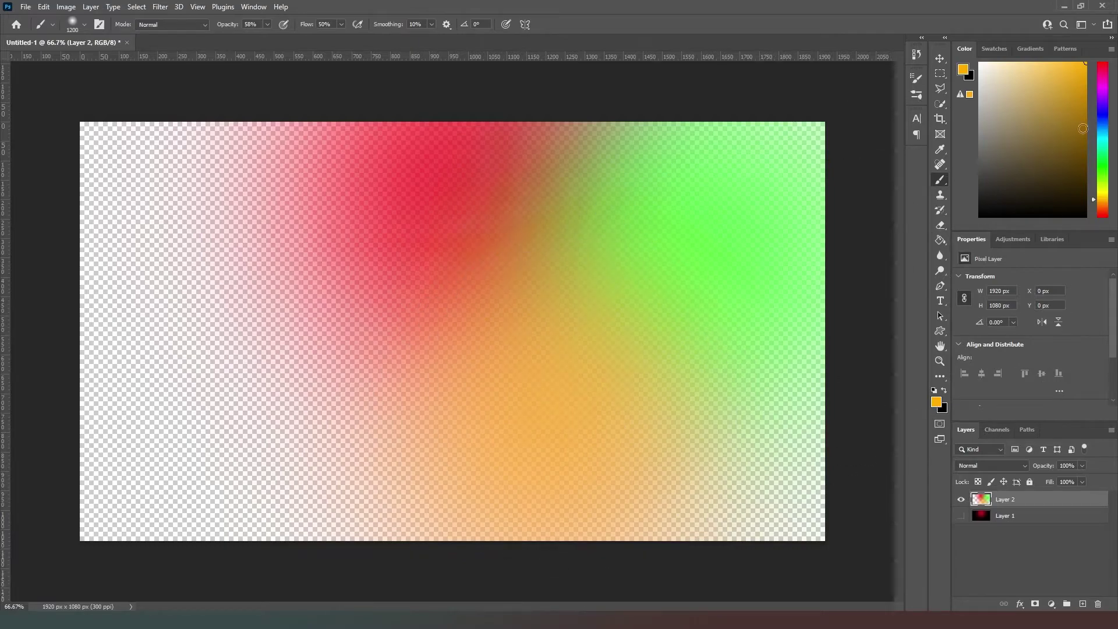
Add soft blue, magenta and yellow dabs at the lower left, upper left and lower right.
left_click(1109, 118)
left_click(292, 462)
left_click(292, 462)
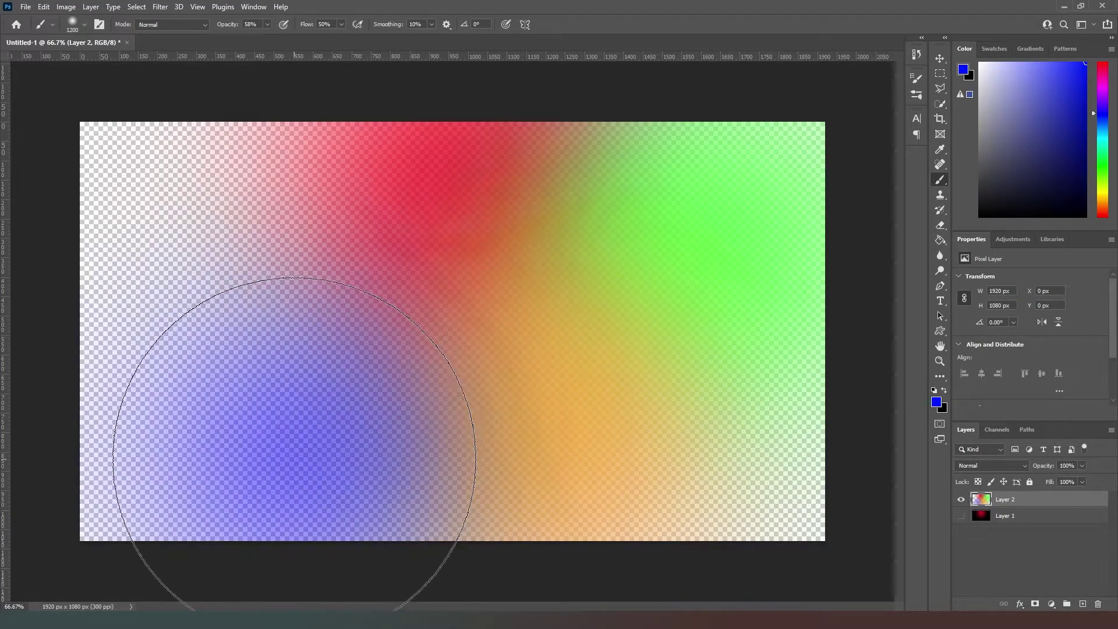
left_click(1103, 86)
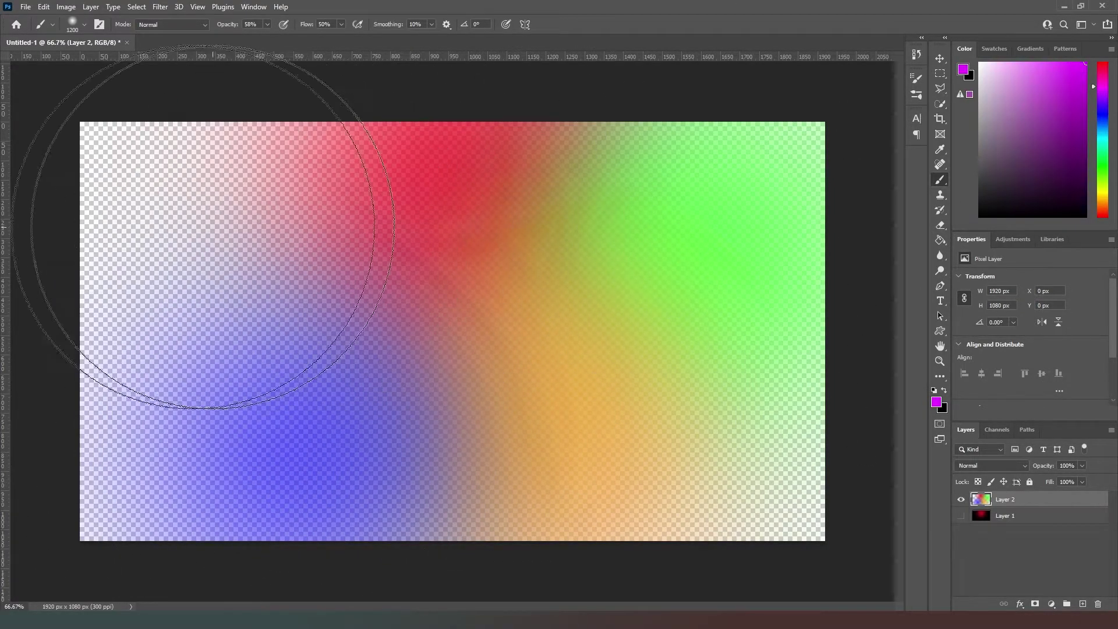
left_click(164, 222)
left_click(163, 222)
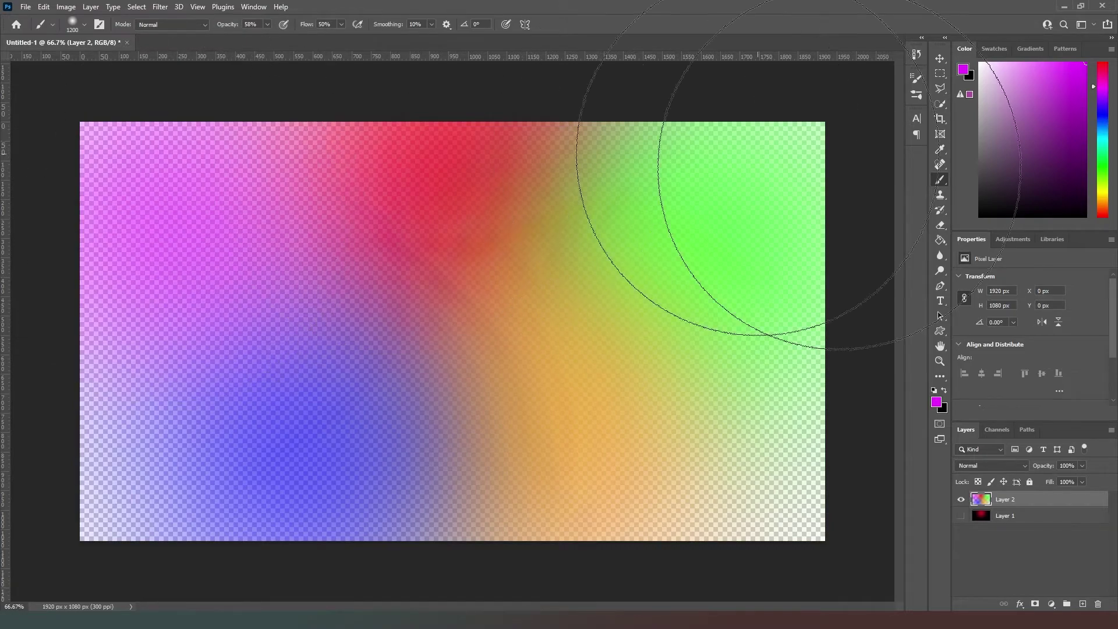
left_click(1102, 196)
left_click(741, 441)
left_click(742, 441)
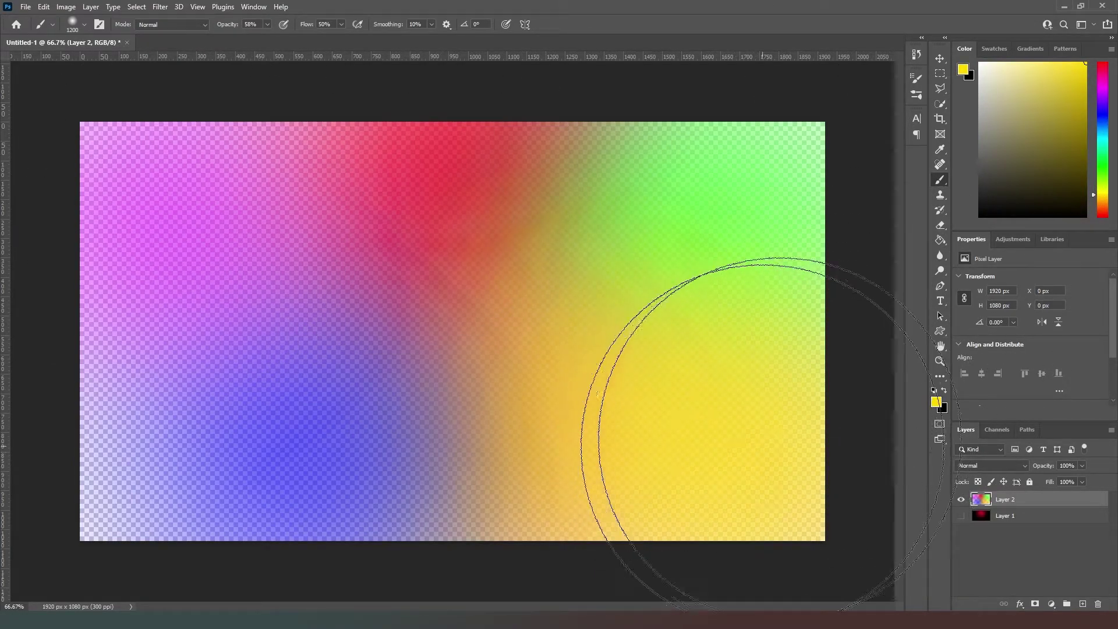
Paint orange, cyan and magenta strokes on the left, then add Layer 3 beneath Layer 2.
left_click(1105, 199)
left_click(93, 443)
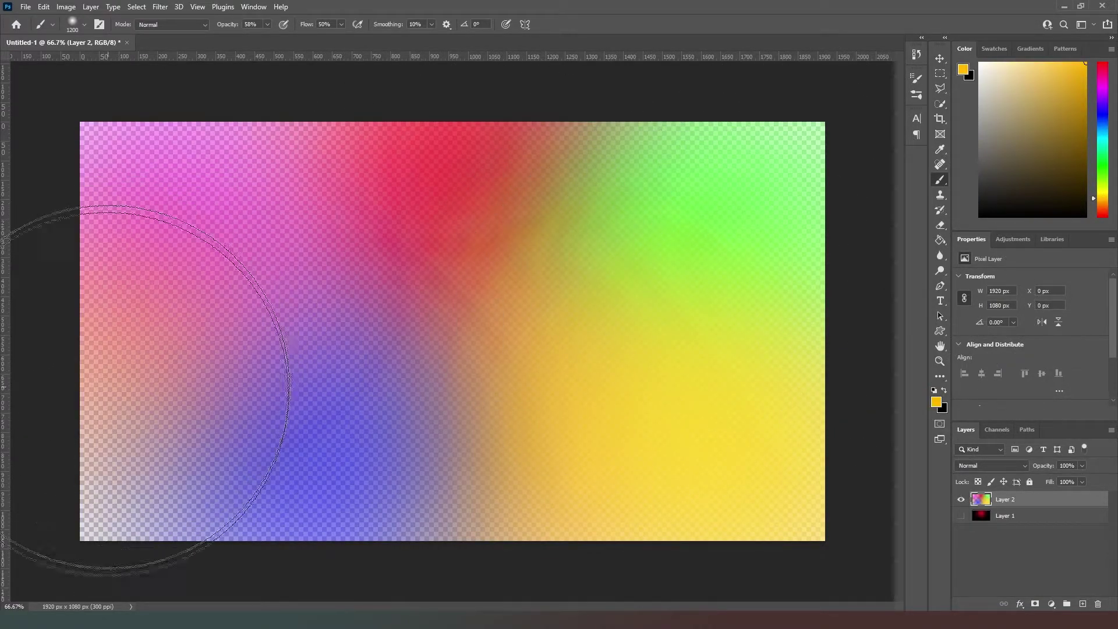
left_click(88, 474)
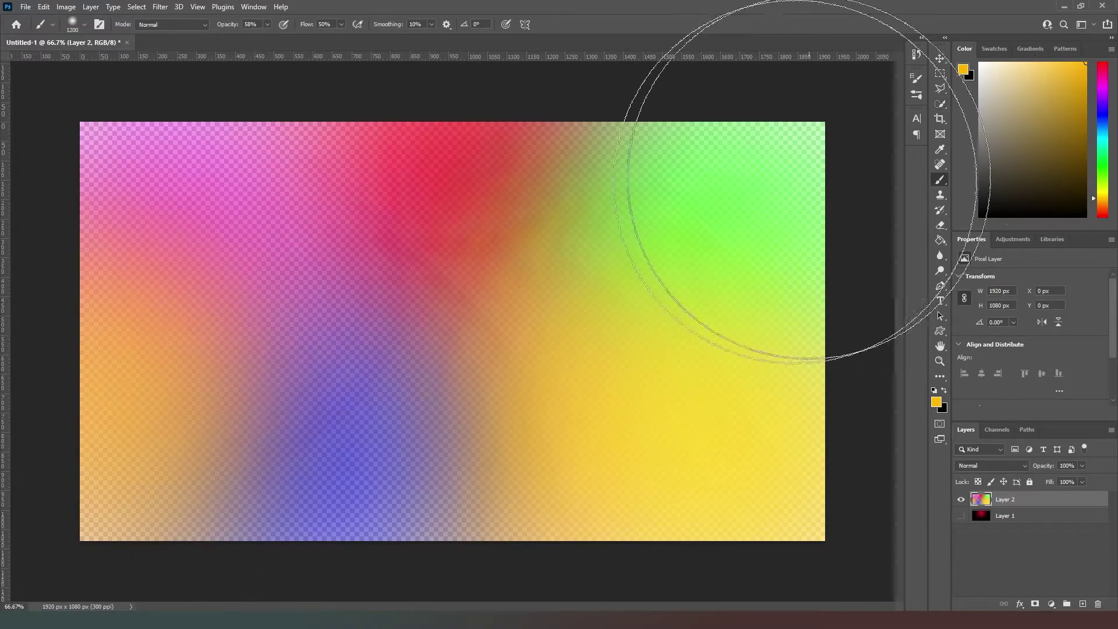
left_click(1103, 141)
left_click_drag(361, 338, 315, 297)
left_click_drag(267, 138, 303, 192)
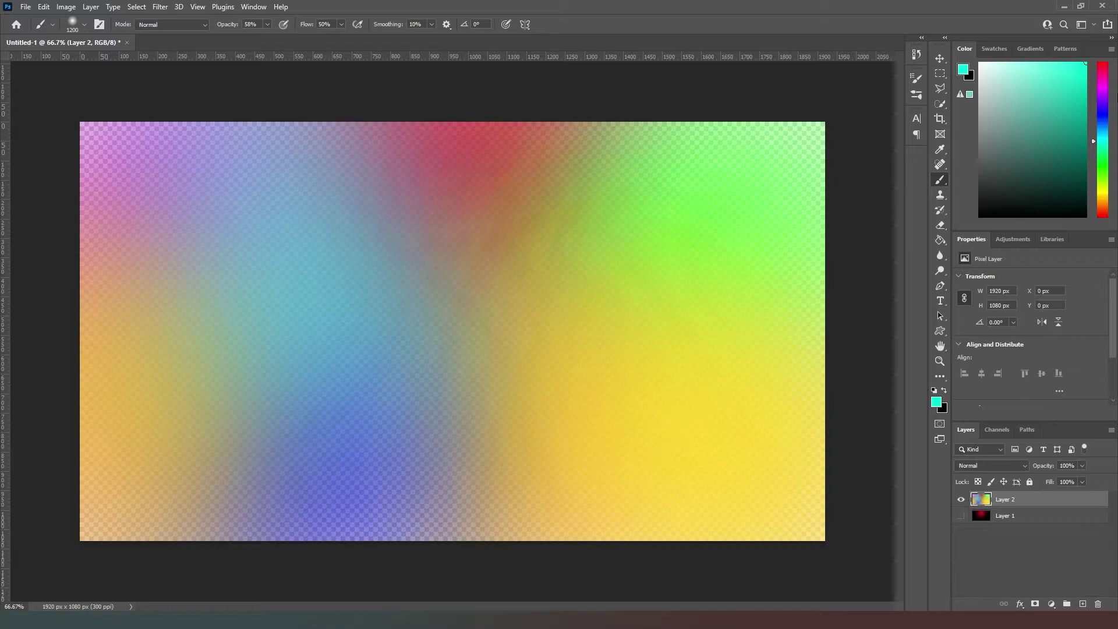
left_click(1103, 89)
left_click_drag(125, 135, 230, 131)
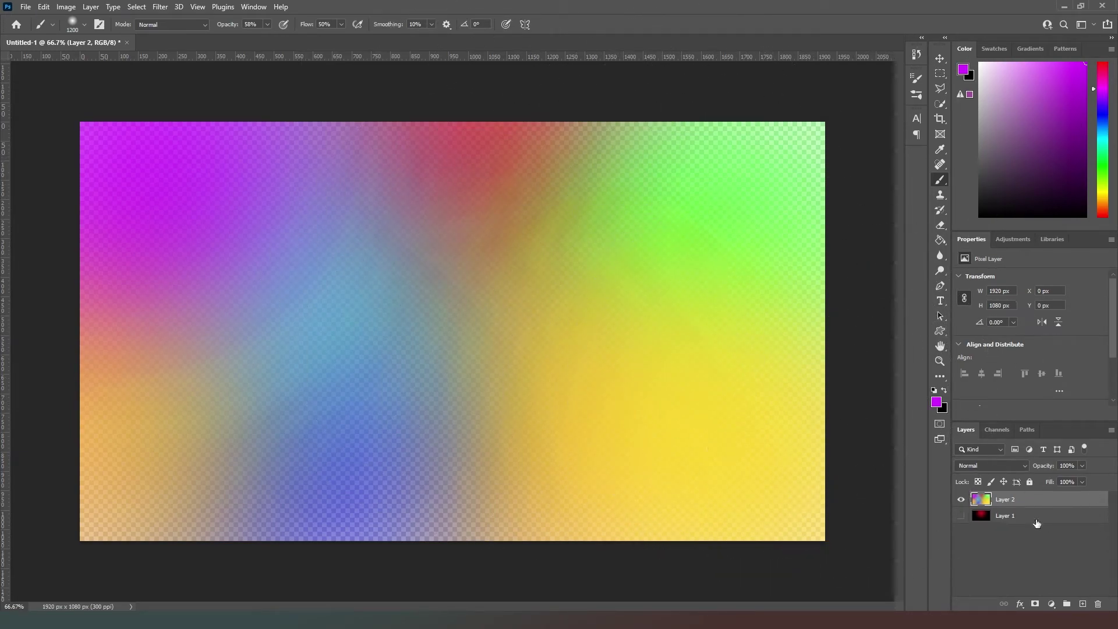
left_click(1083, 604)
left_click_drag(1051, 521, 1043, 500)
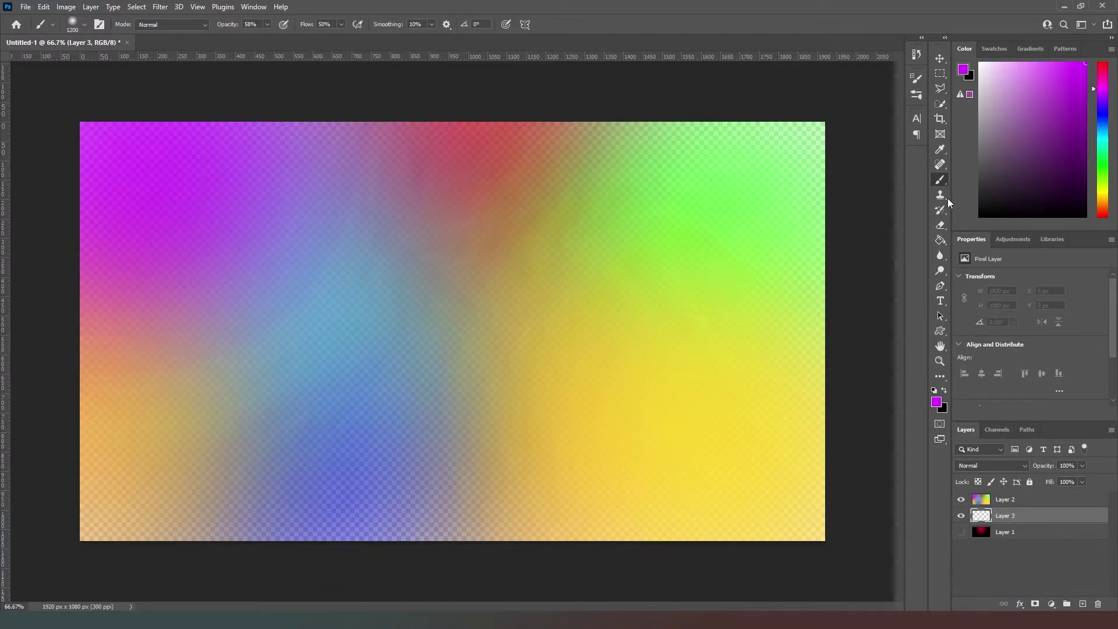
Fill Layer 3 with white using the Paint Bucket Tool.
left_click(941, 240)
key("d")
key("x")
left_click(640, 306)
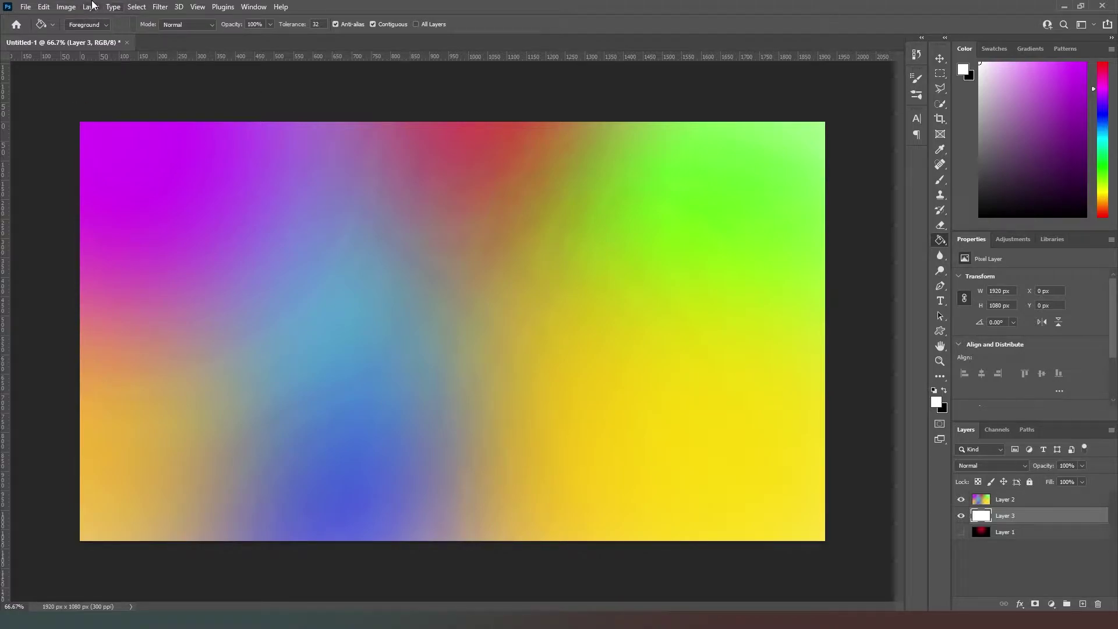
Flatten the image to a single Background, discarding the hidden black layer.
left_click(25, 7)
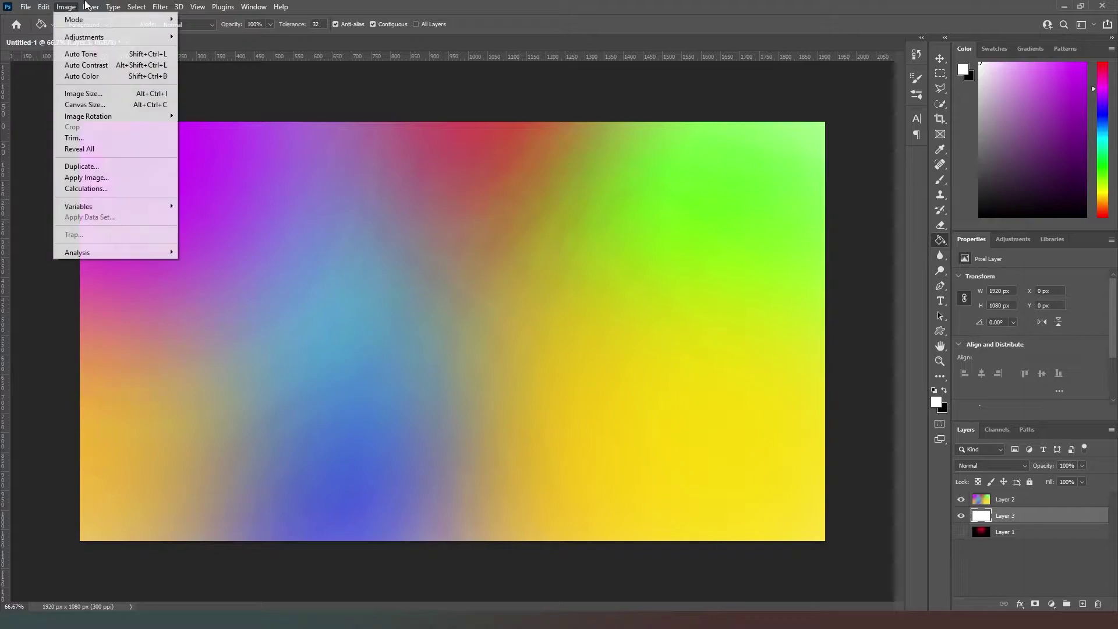
left_click(26, 7)
left_click(79, 6)
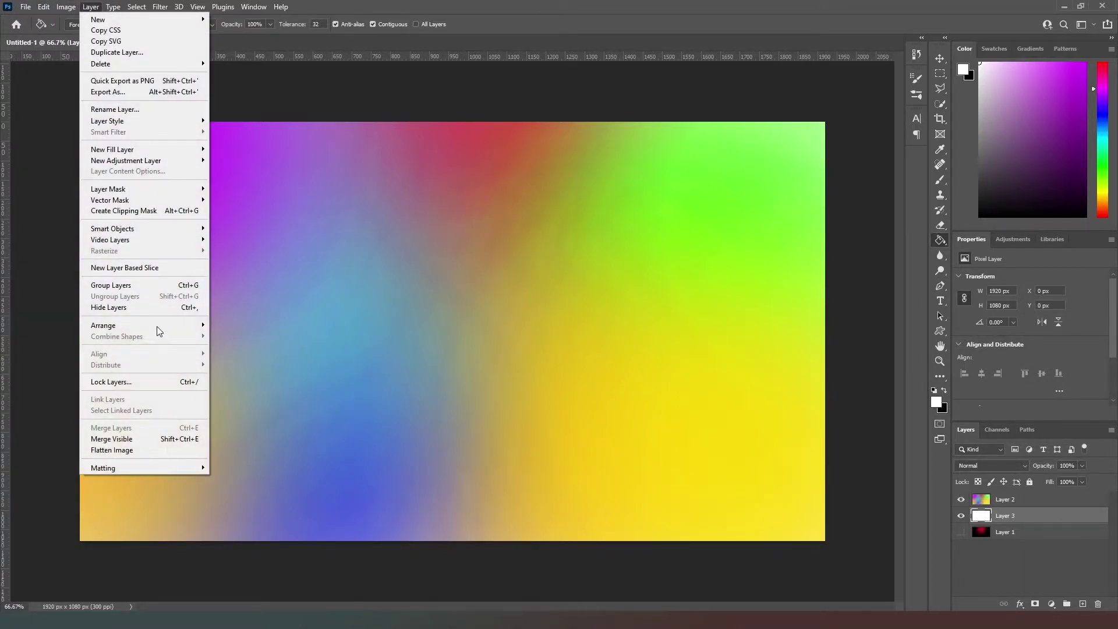
left_click(142, 450)
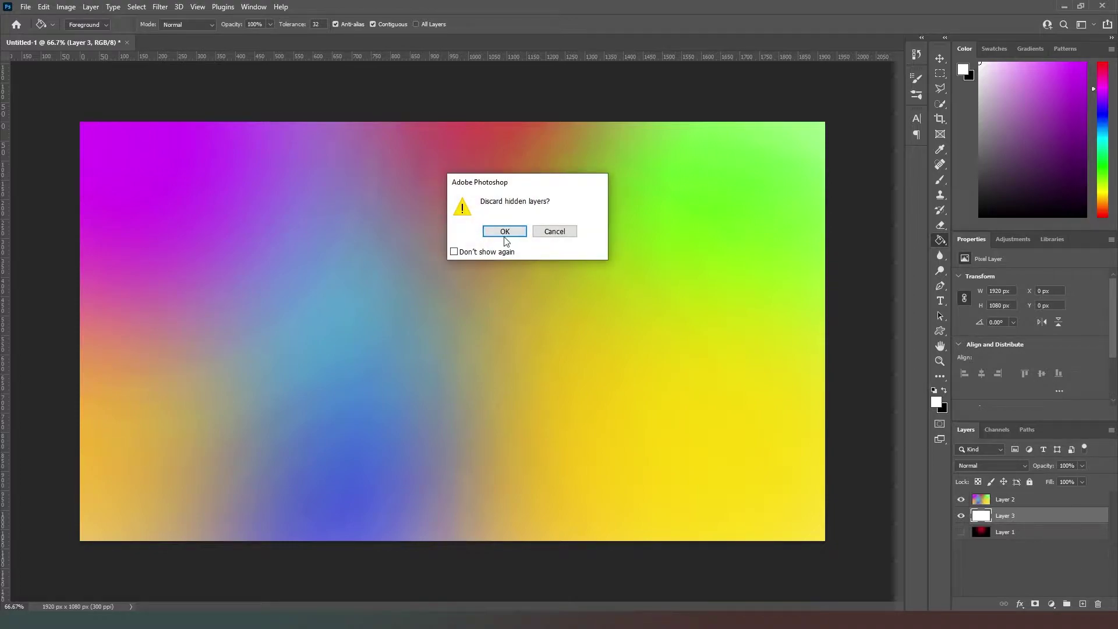
left_click(505, 233)
left_click(27, 6)
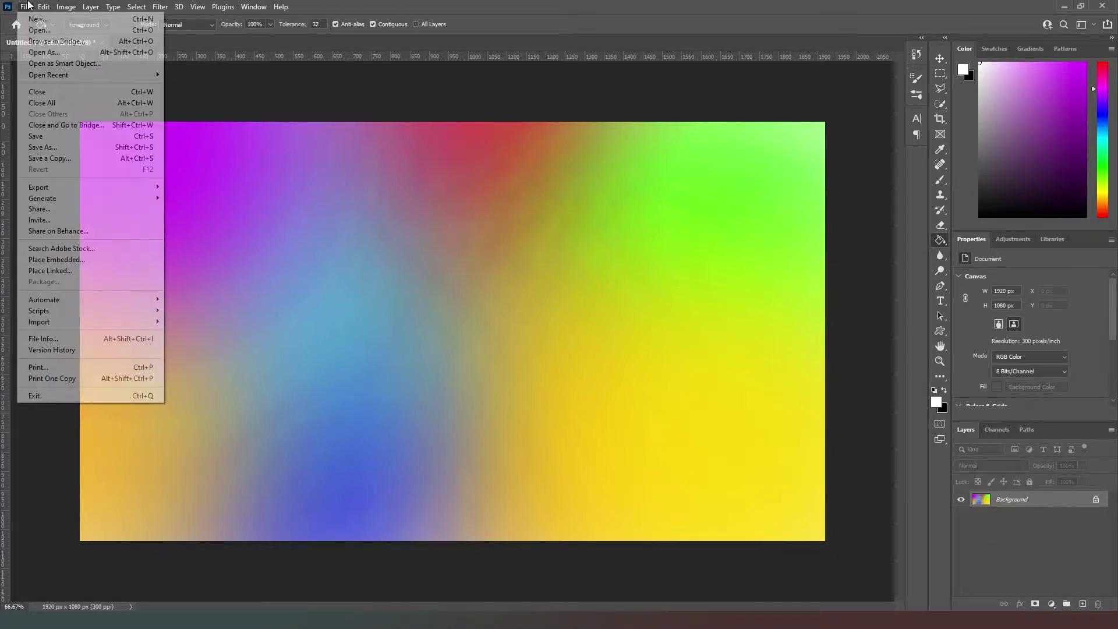
left_click(42, 137)
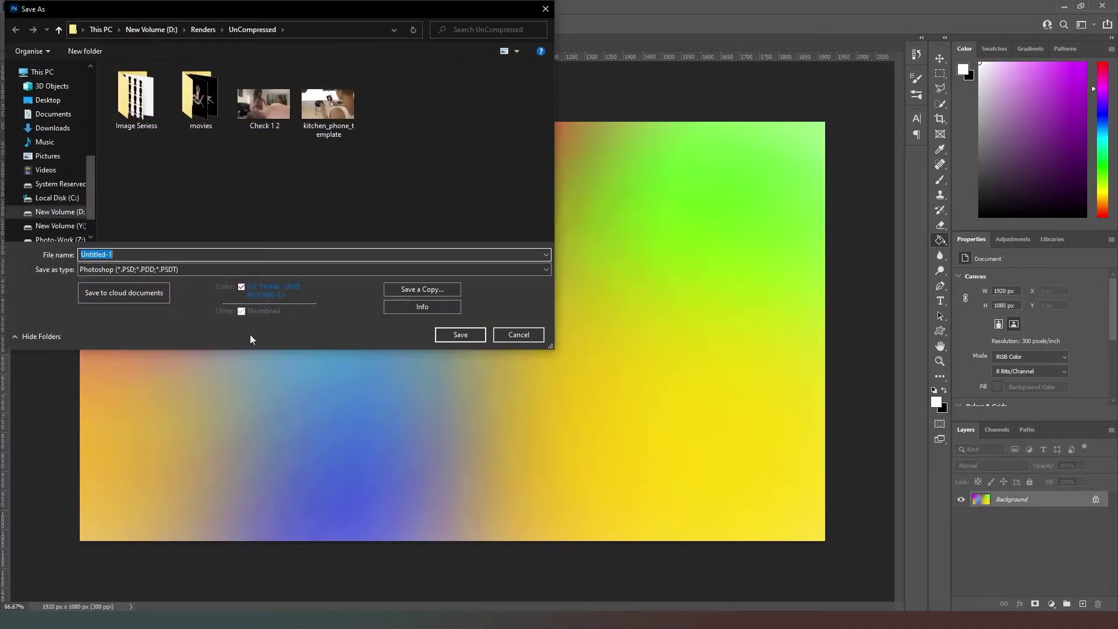
Check the Save as type list and save the gradient as background.jpg.
left_click(194, 270)
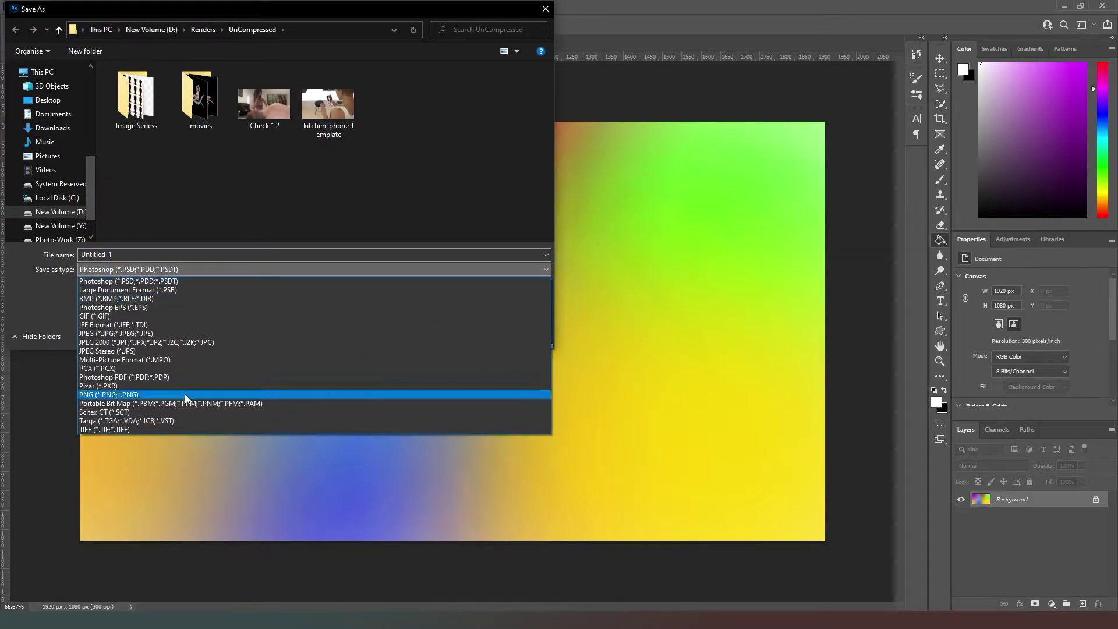
left_click(469, 198)
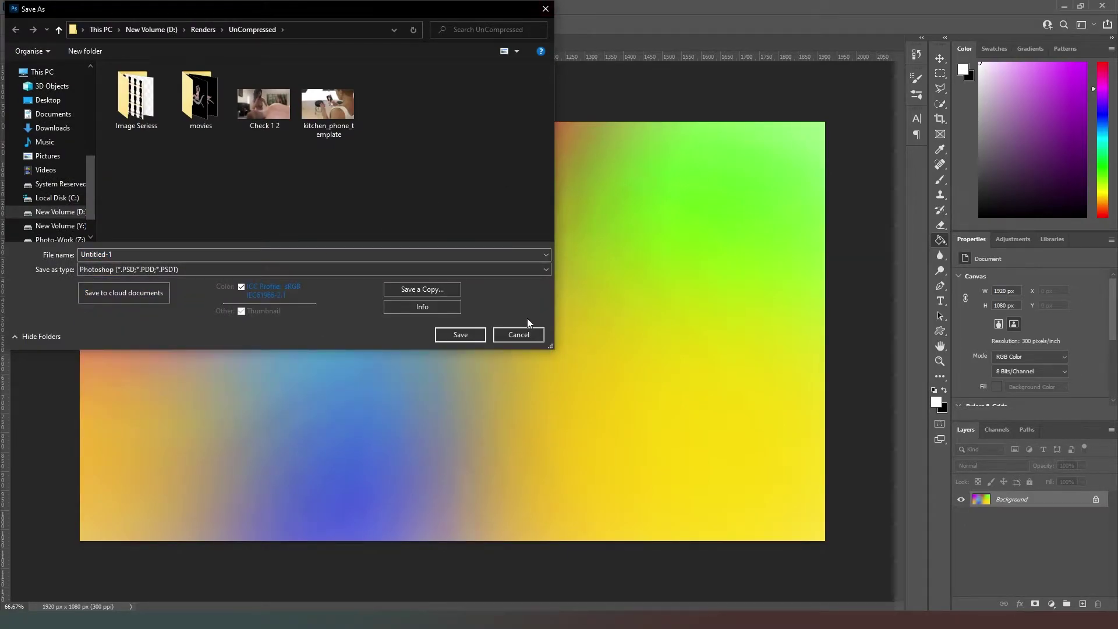
left_click(520, 337)
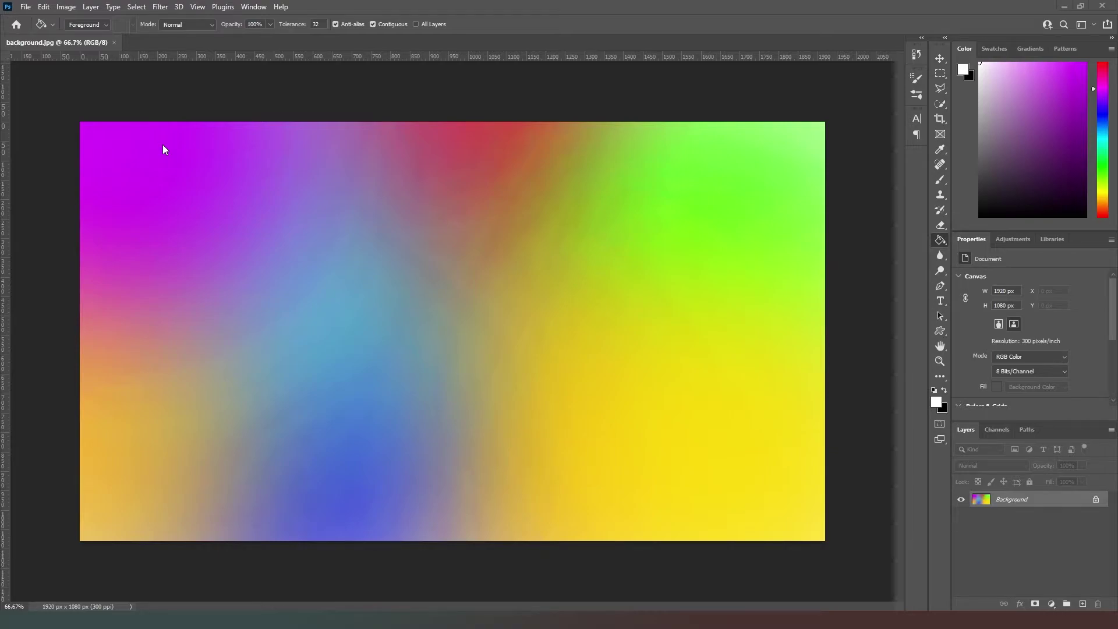
Start a new transparent document, entering 48 px as its width and moving to height.
left_click(26, 7)
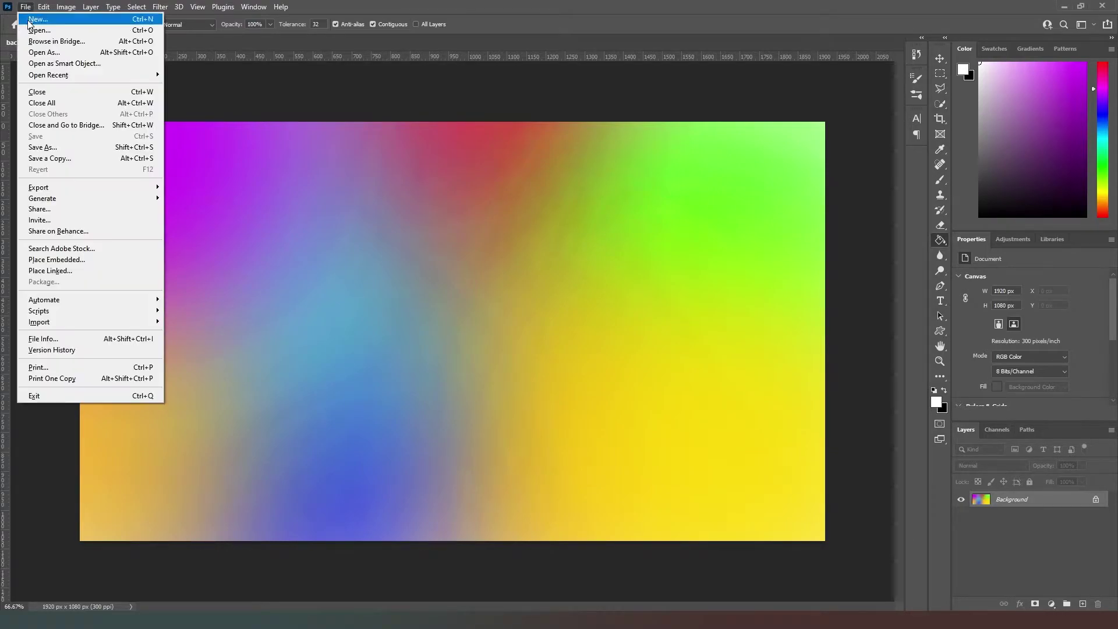
left_click(71, 19)
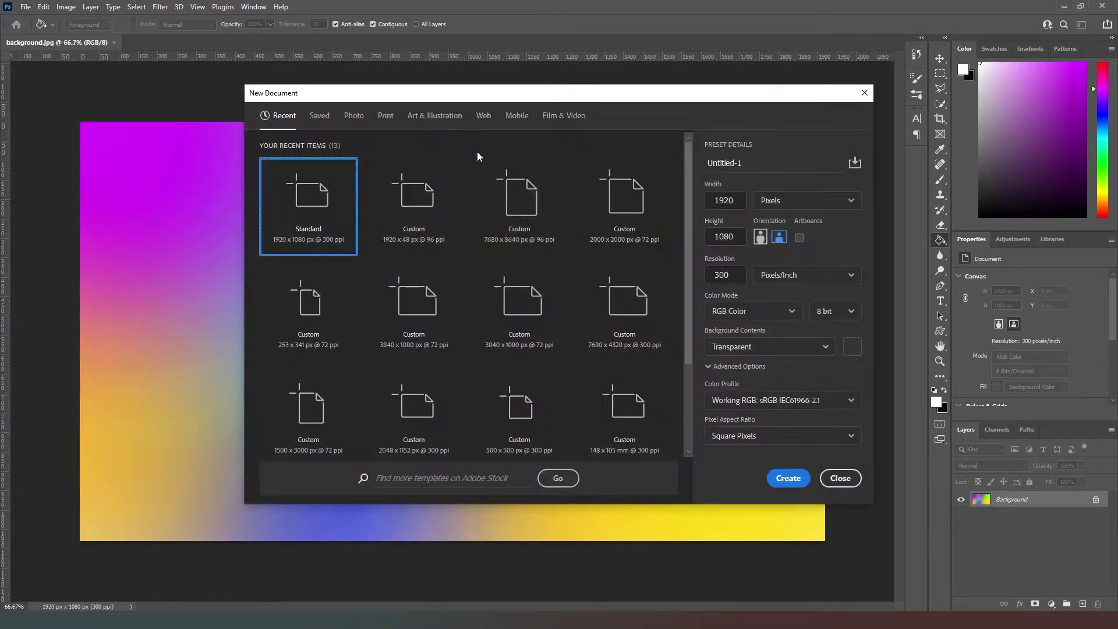
double_click(724, 201)
type("48")
key("Tab")
type("48")
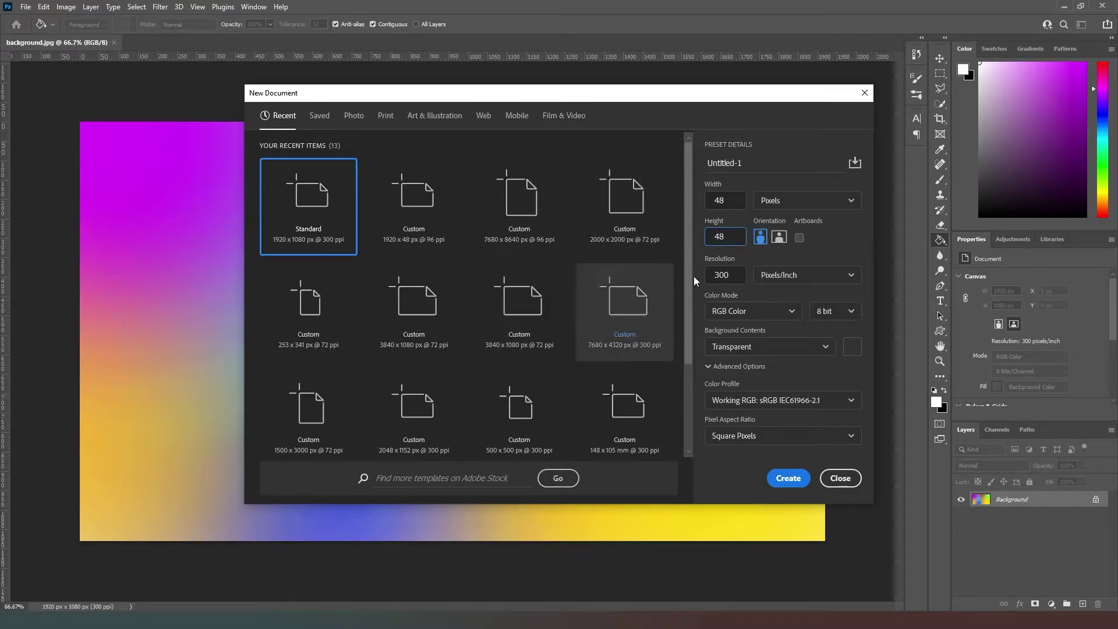
Create the 48 × 48 px document, zoom to 400%, and place back.png as a layer.
left_click(788, 477)
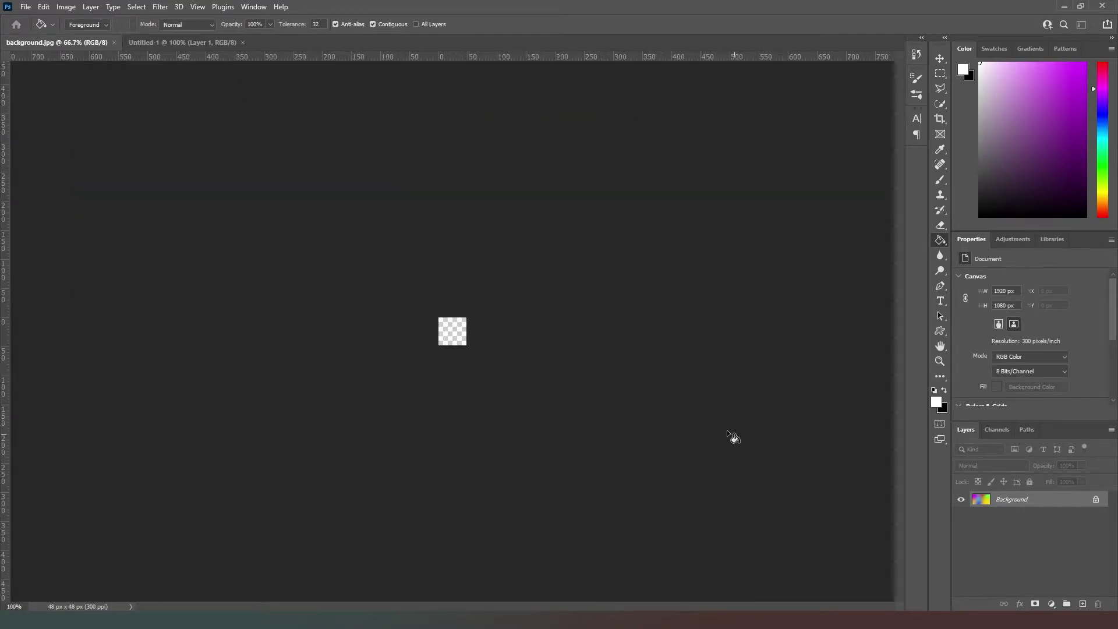
key("ctrl+plus")
key("ctrl+plus")
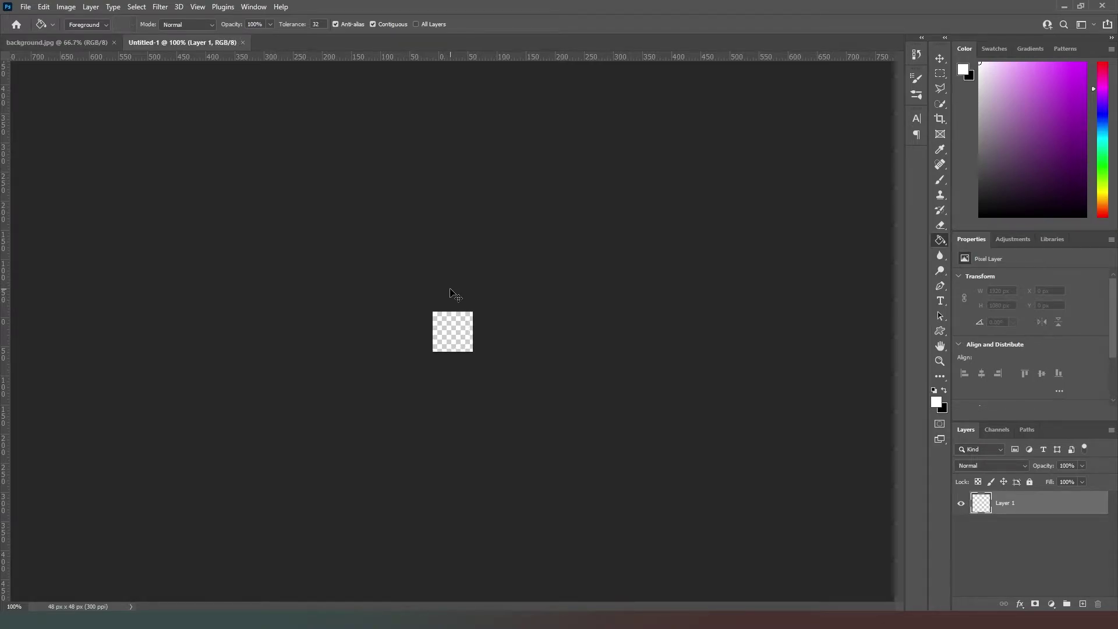
key("ctrl+plus")
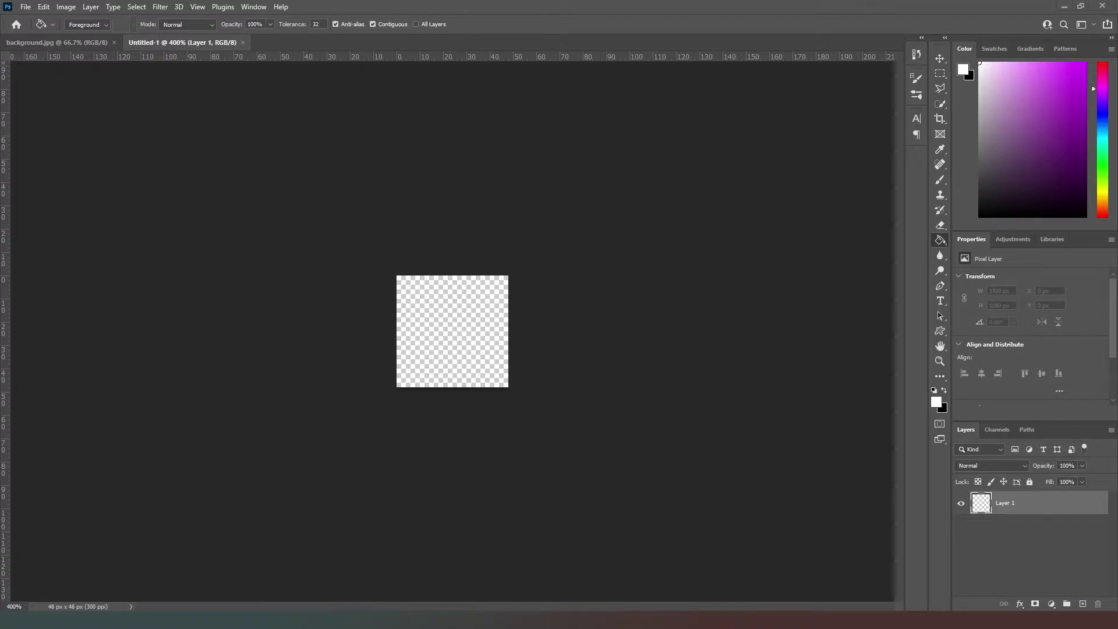
left_click_drag(327, 373, 462, 343)
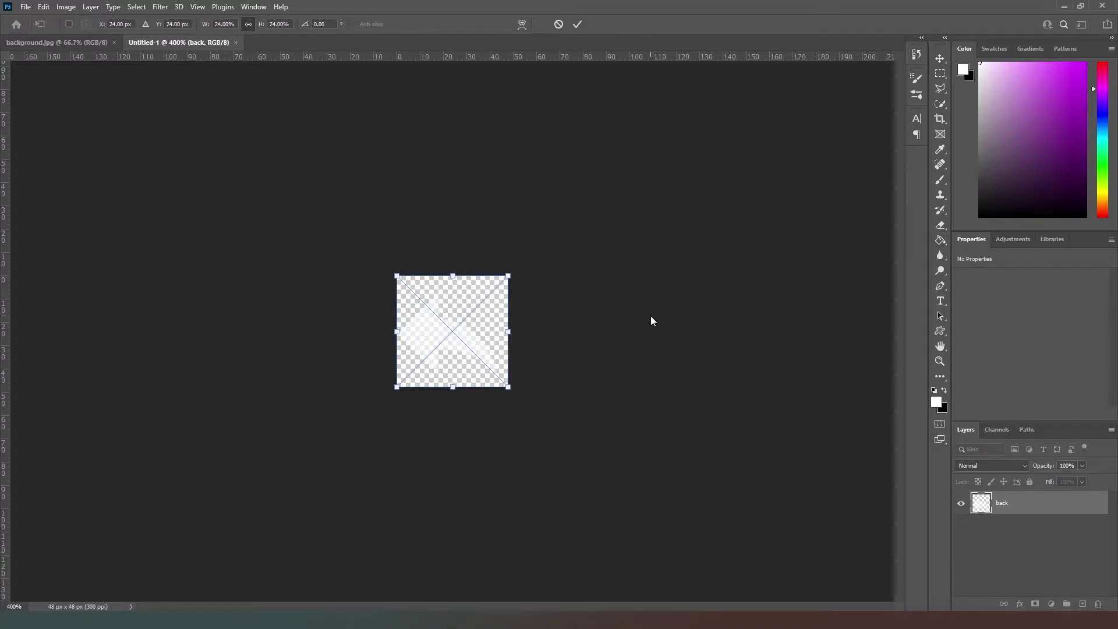
key("Return")
key("g")
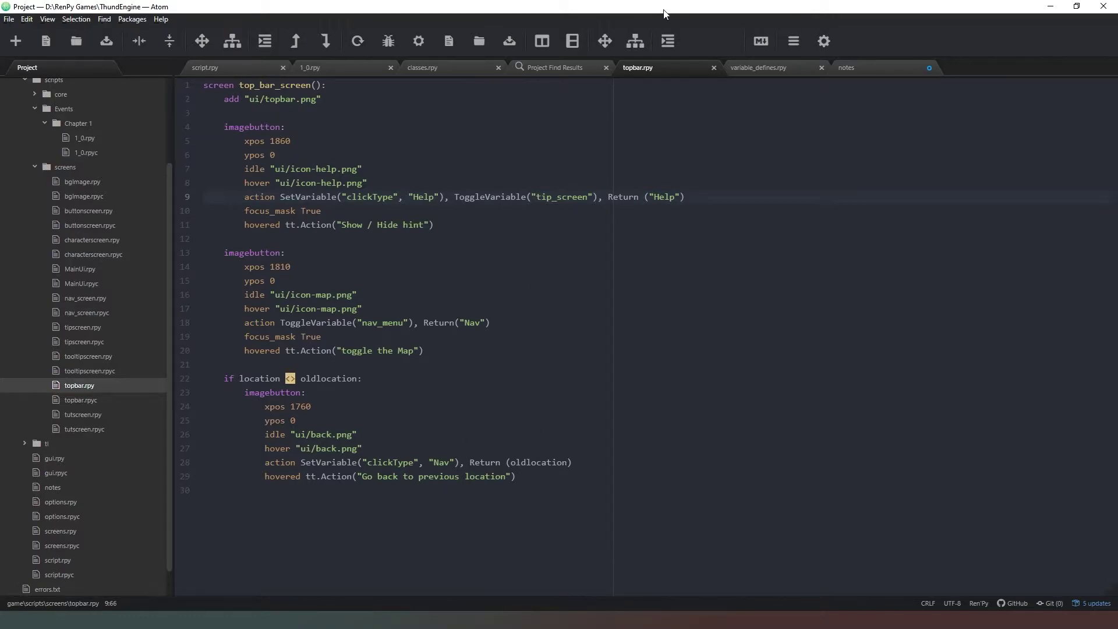
Move the Atom window aside to reveal the ThundEngine Start/Load menu.
left_click_drag(671, 8, 137, 253)
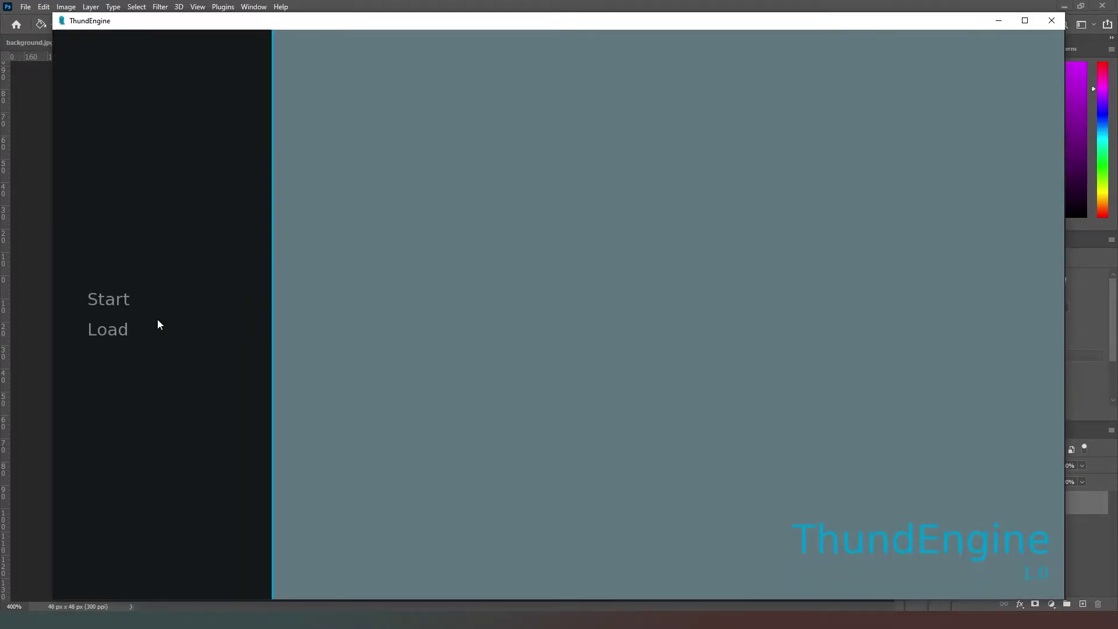
Start the game to view the gradient background, then return to a maximized Atom.
left_click(122, 304)
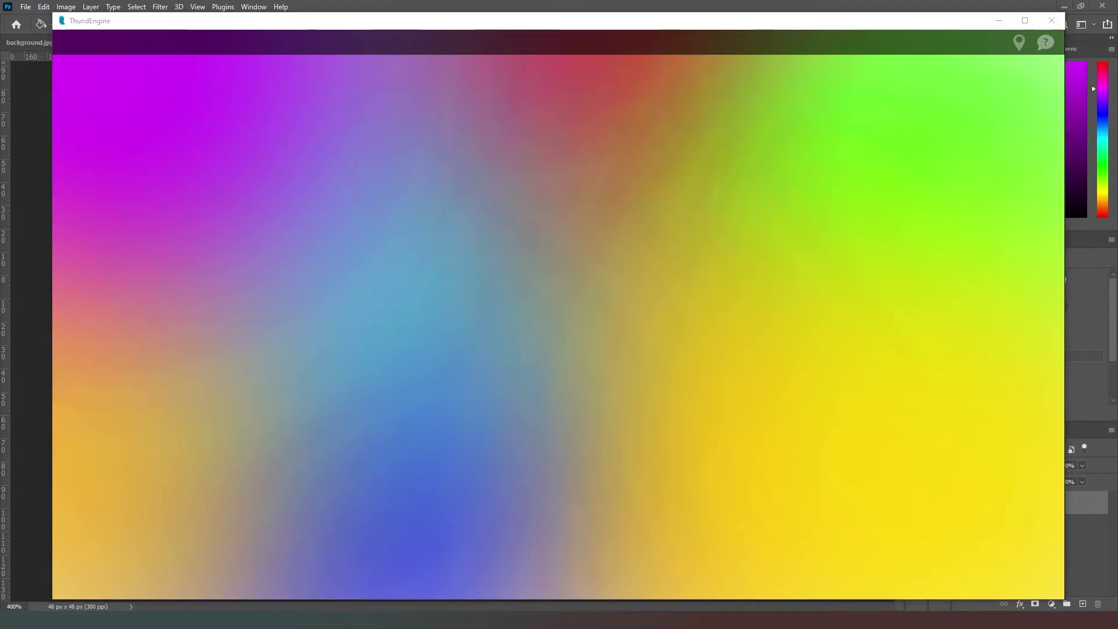
key("alt+Tab")
key("super+Up")
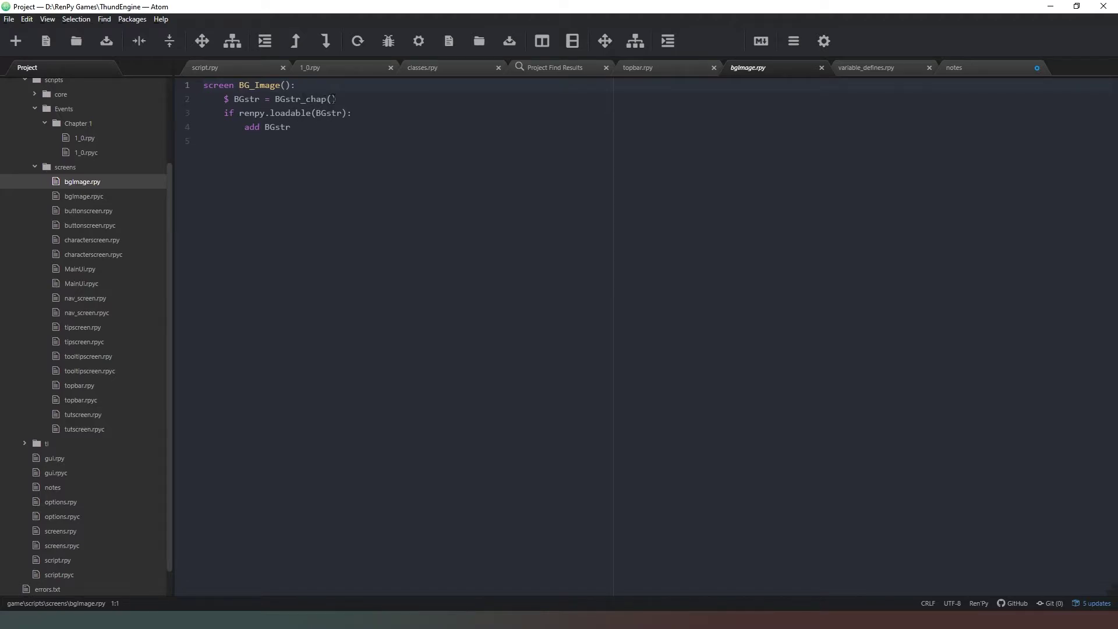
Select the BGstr_chap() call, read its definition atop classes.rpy, then minimize Atom.
left_click_drag(276, 99, 336, 99)
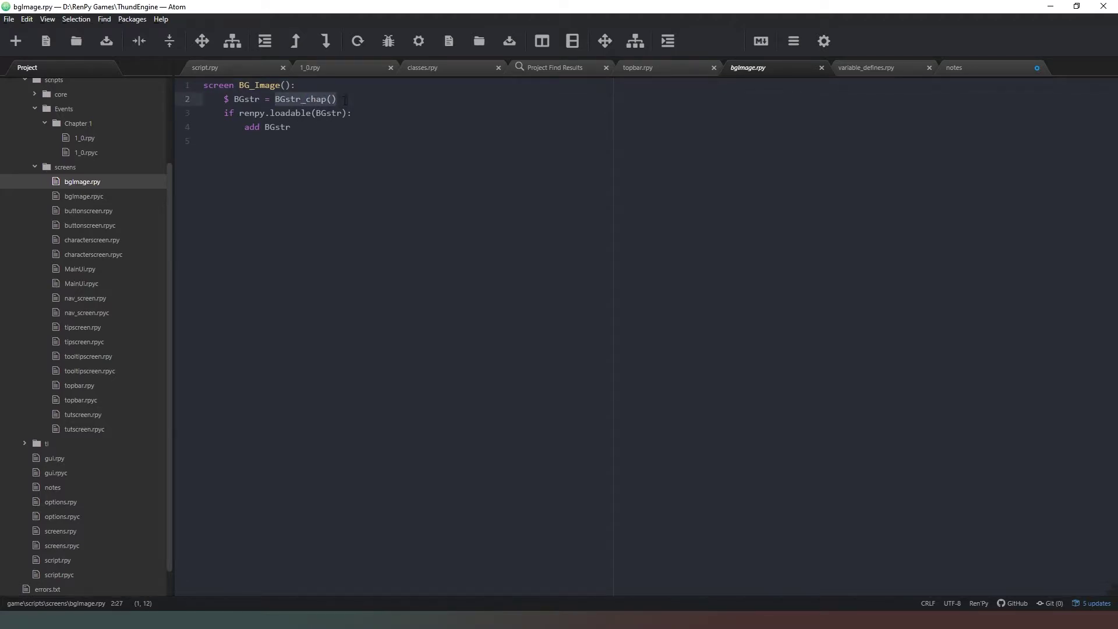
left_click(449, 72)
scroll(498, 266, "up", 15)
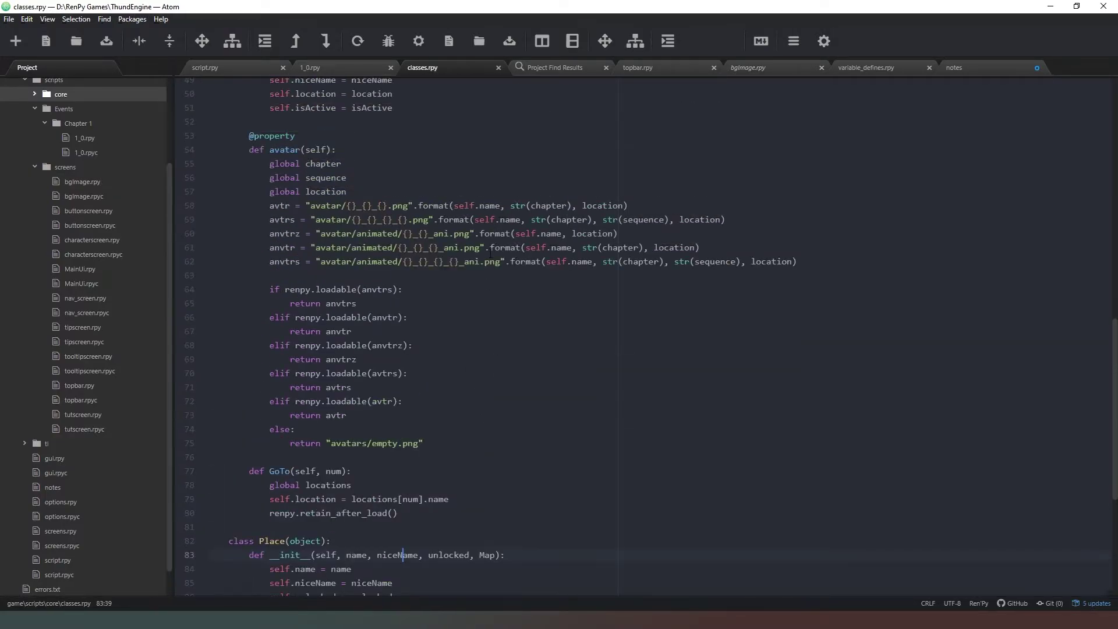
scroll(491, 253, "up", 6)
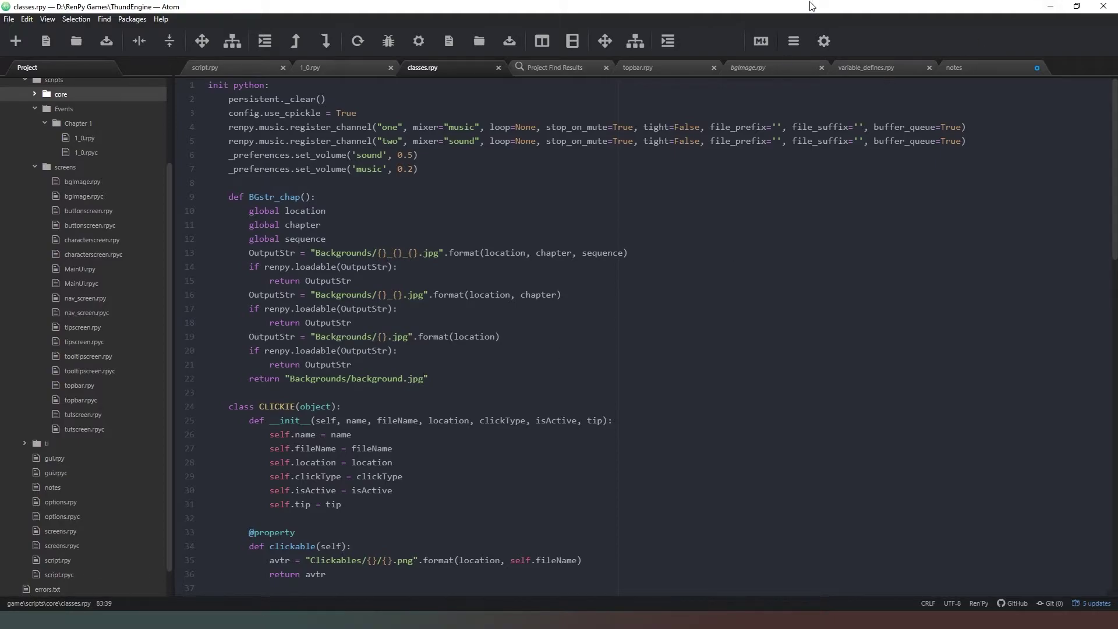
left_click(1051, 6)
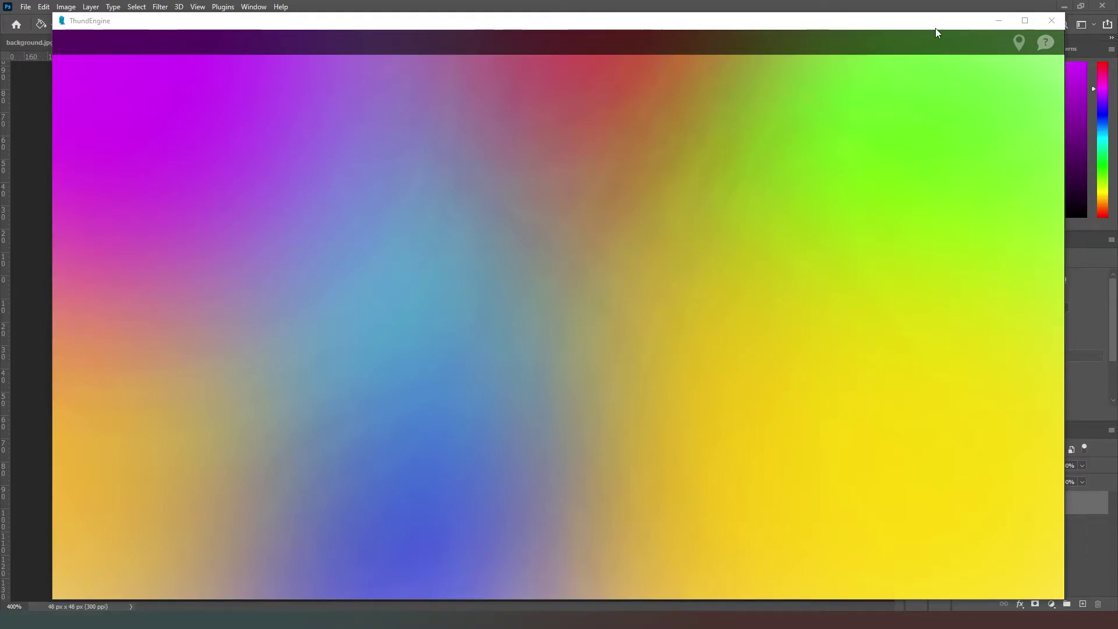
Show the Hint box, drag it to the bottom-right corner, and confirm quitting ThundEngine.
left_click(1046, 41)
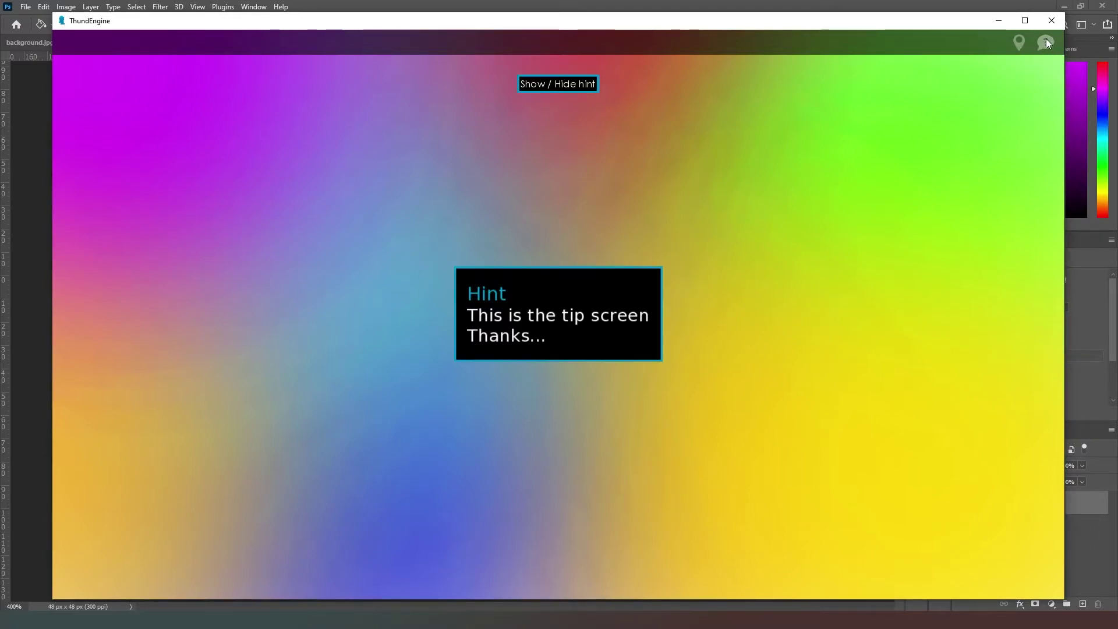
left_click_drag(593, 292, 995, 515)
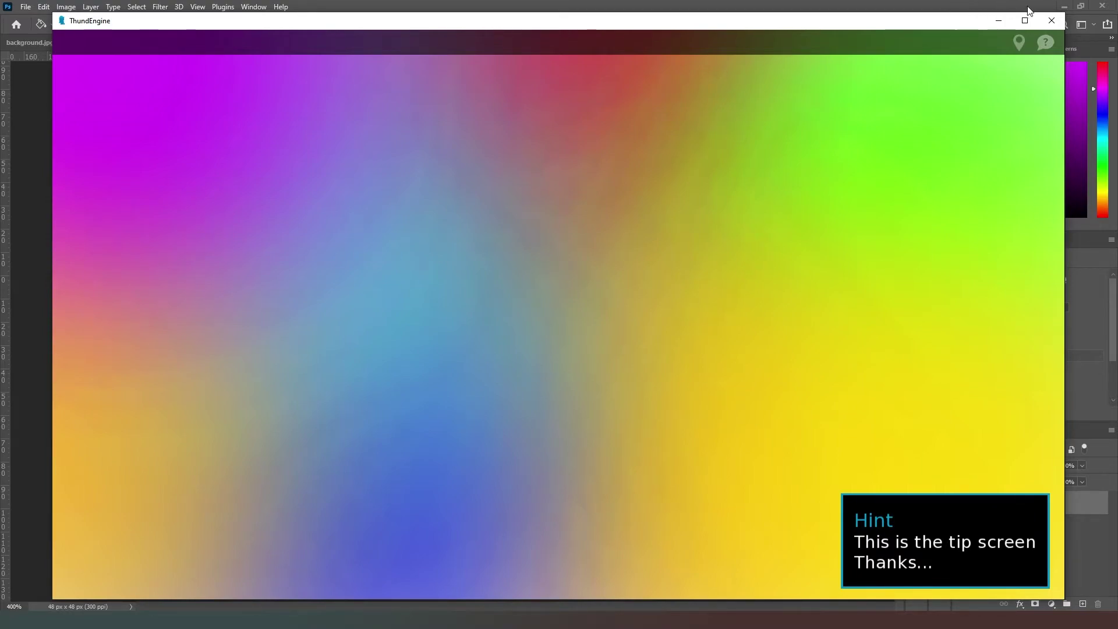
left_click(1048, 21)
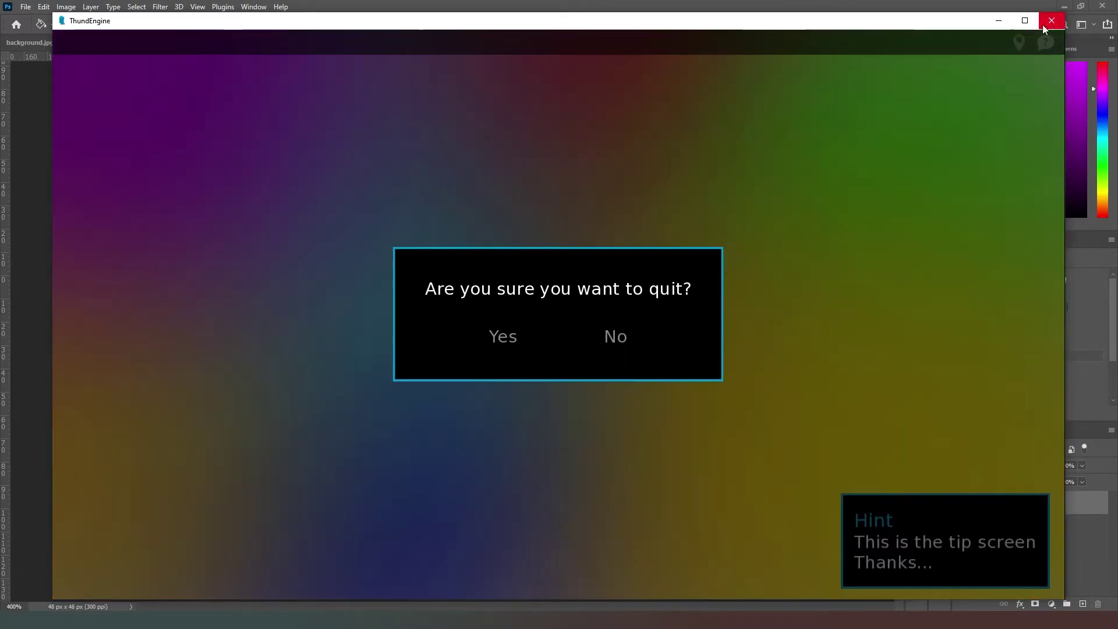
left_click(503, 337)
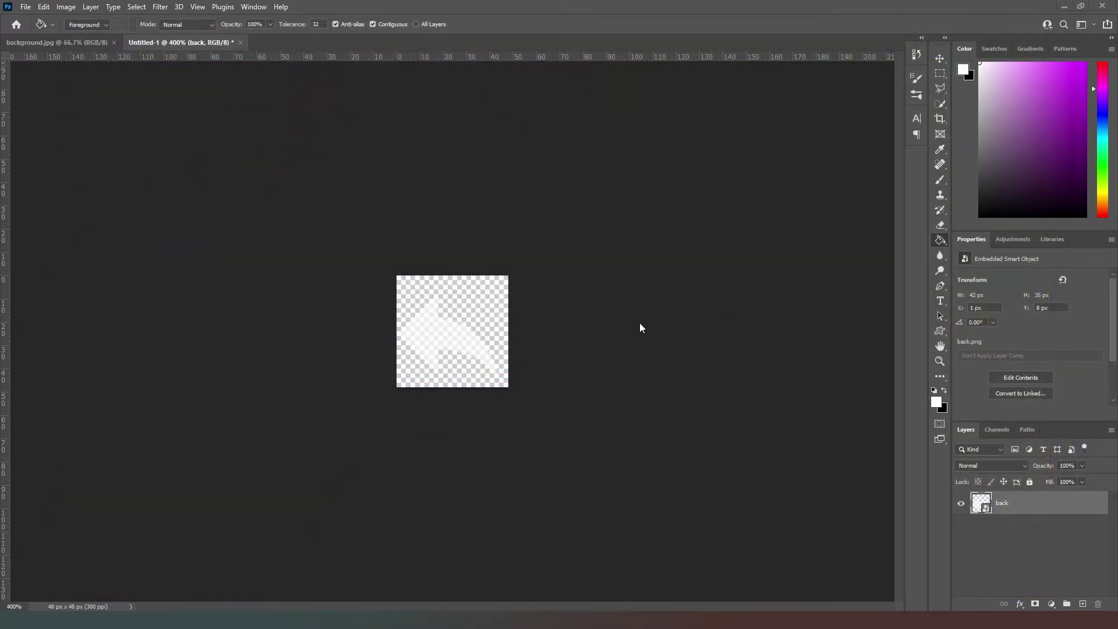
Close the Untitled-1 48 px icon document, discarding its changes.
left_click(240, 43)
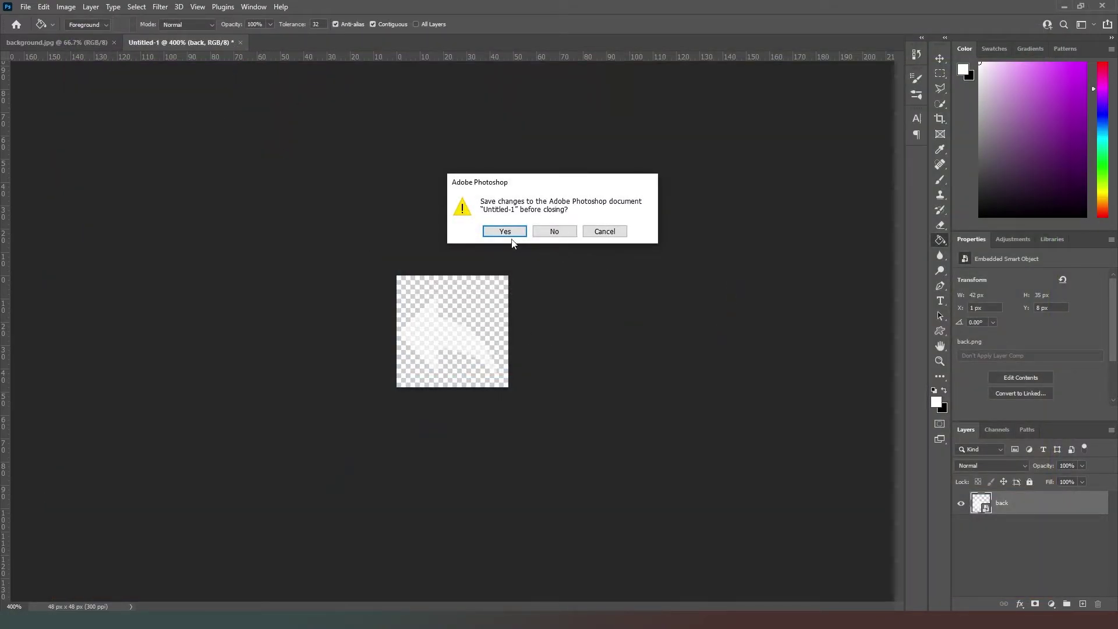
left_click(548, 234)
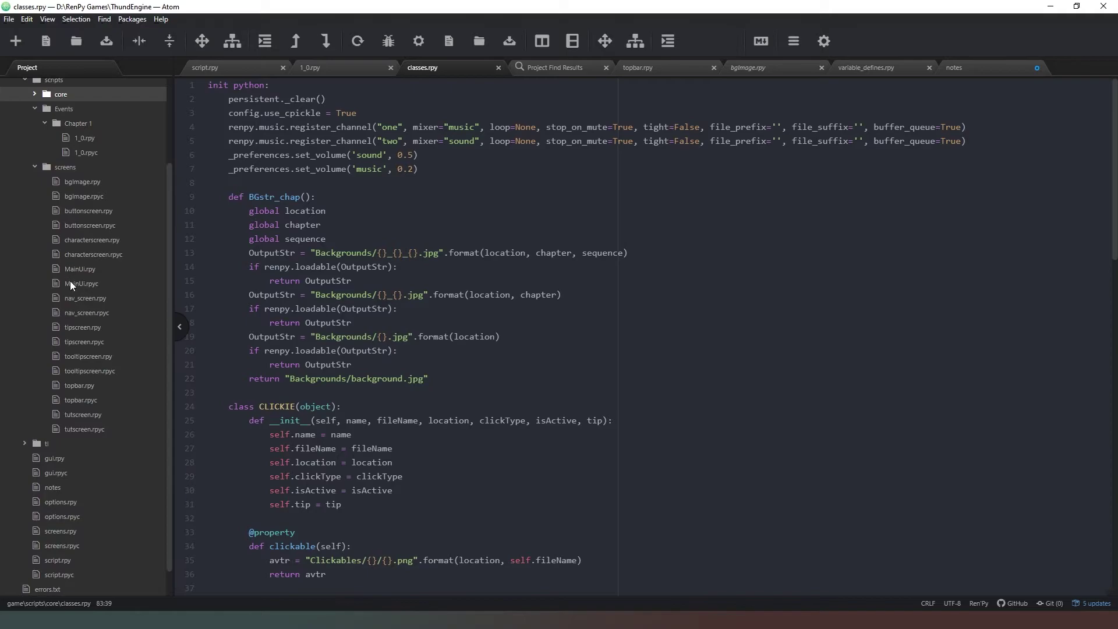
Open nav_screen.rpy from the project's screens folder.
left_click(82, 298)
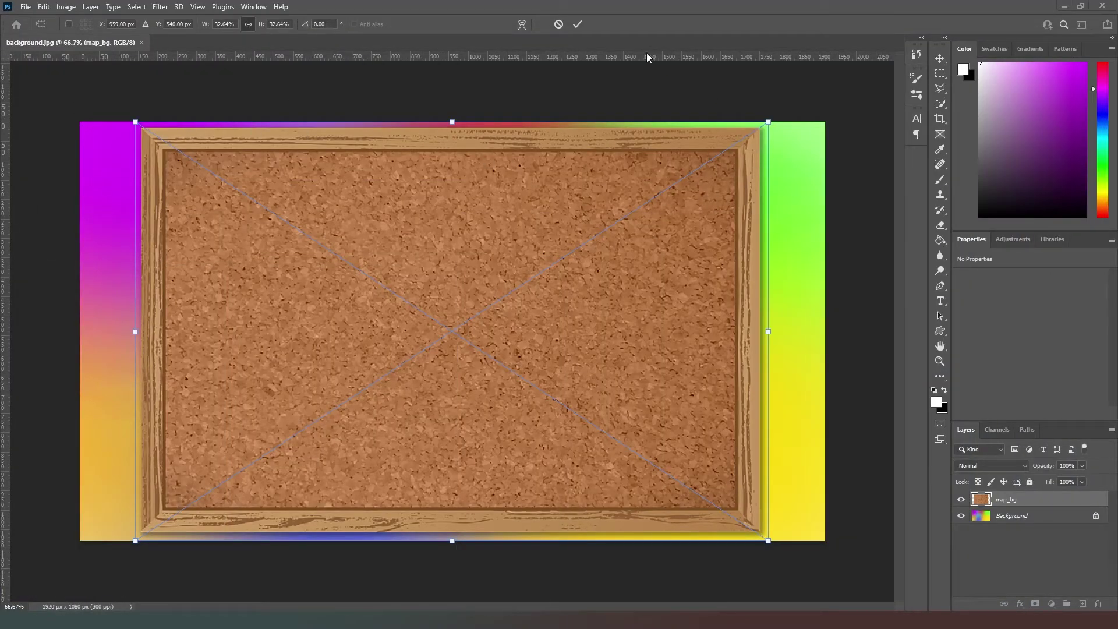
Cancel the pending placement, resize the image to 1200 × 794 px unlinked, then place the corkboard as map_bg.
left_click(558, 24)
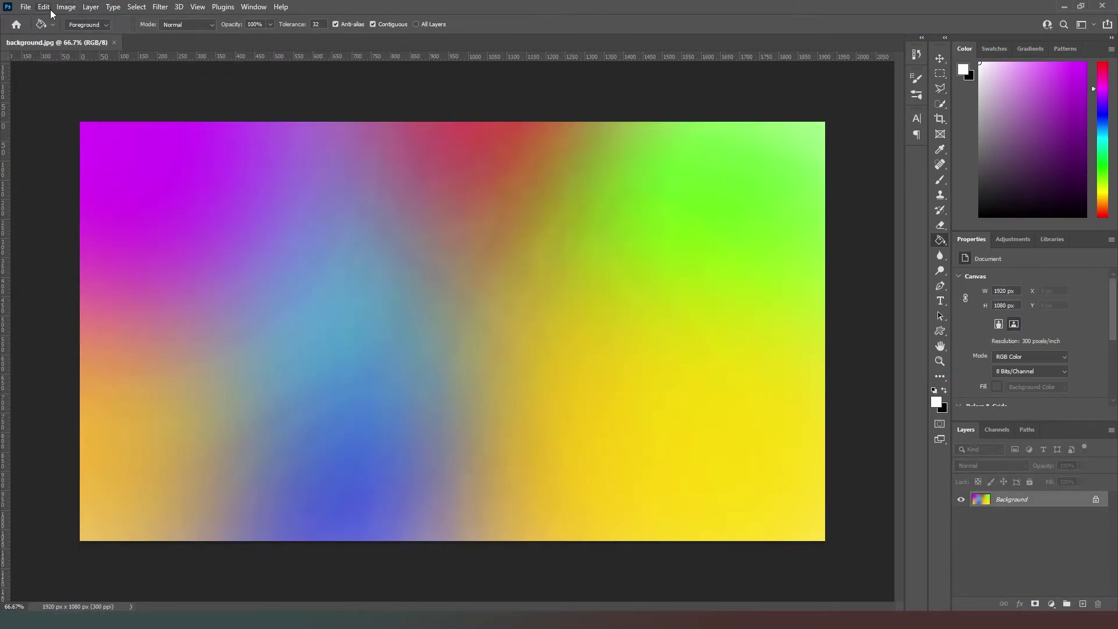
left_click(61, 7)
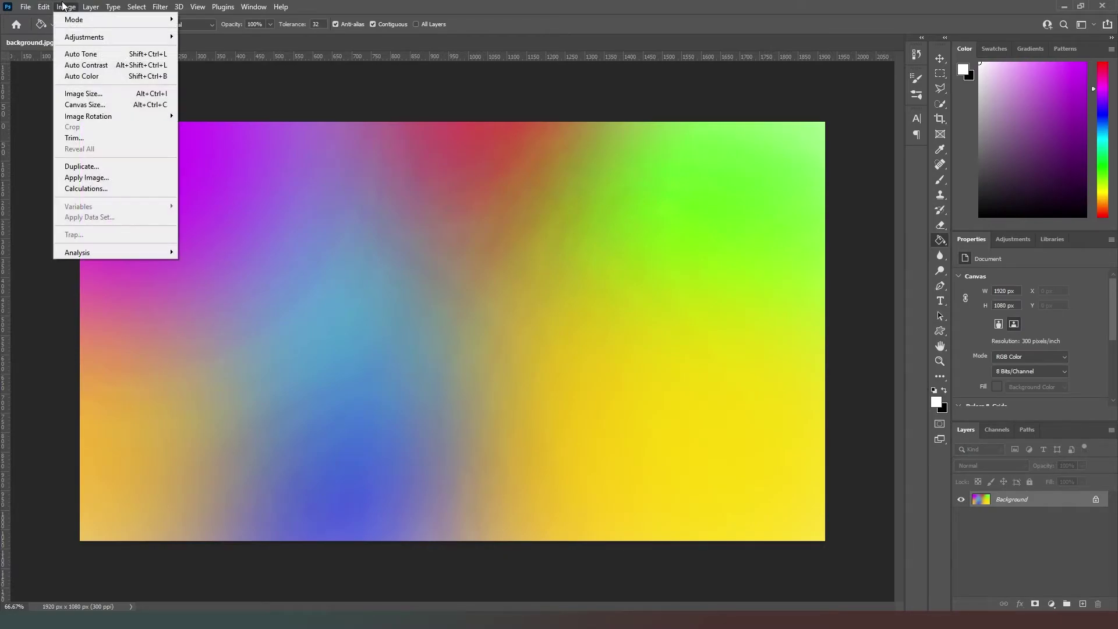
left_click(97, 93)
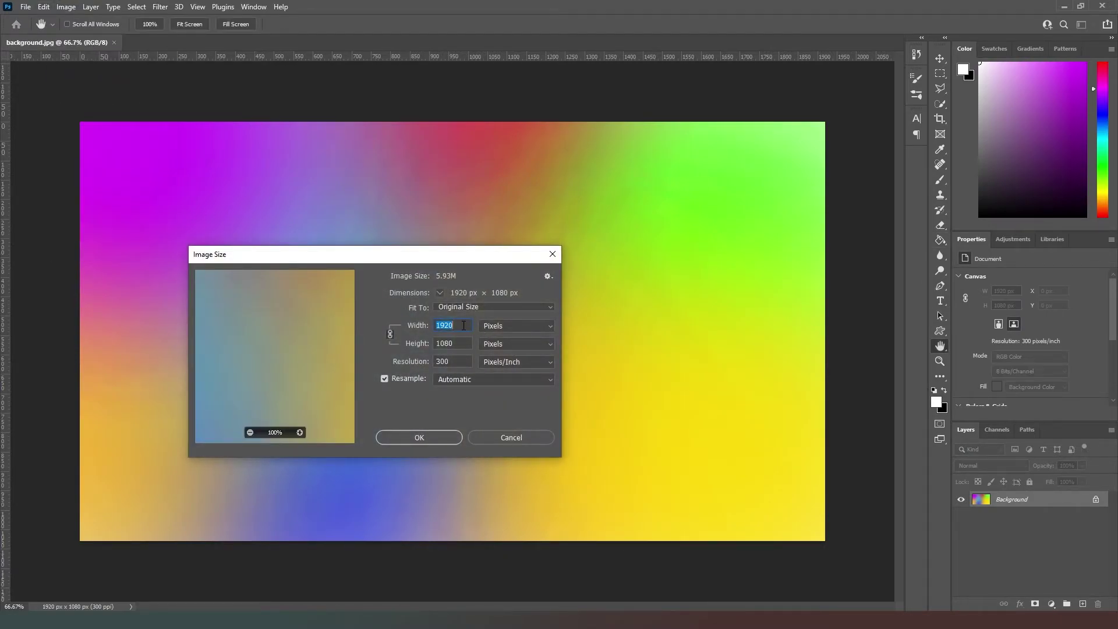
type("1200")
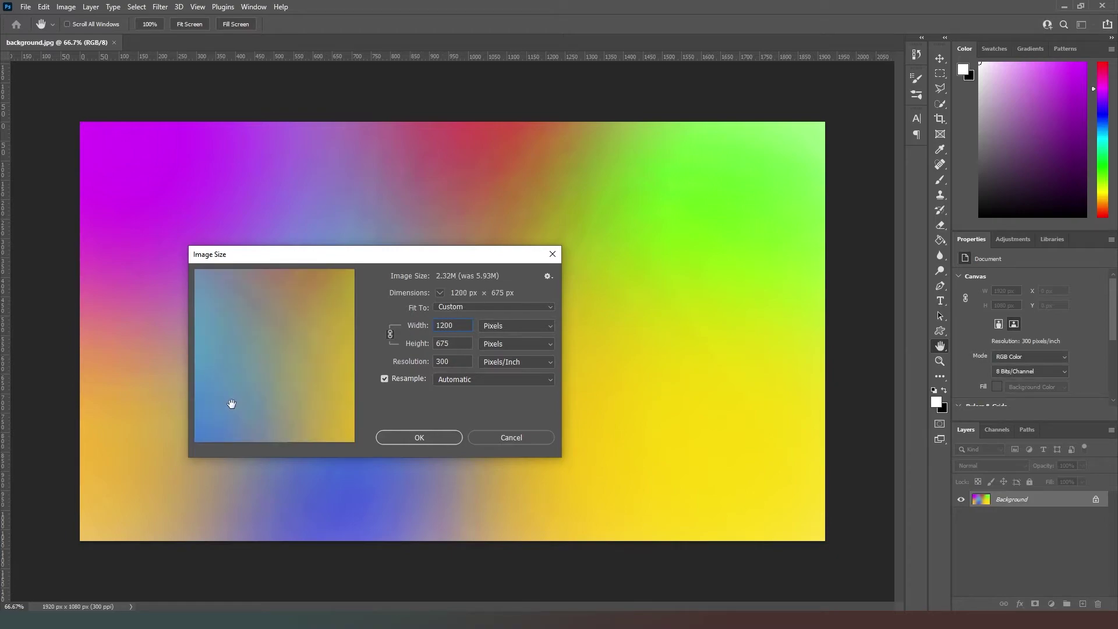
left_click(390, 335)
key("Tab")
type("794")
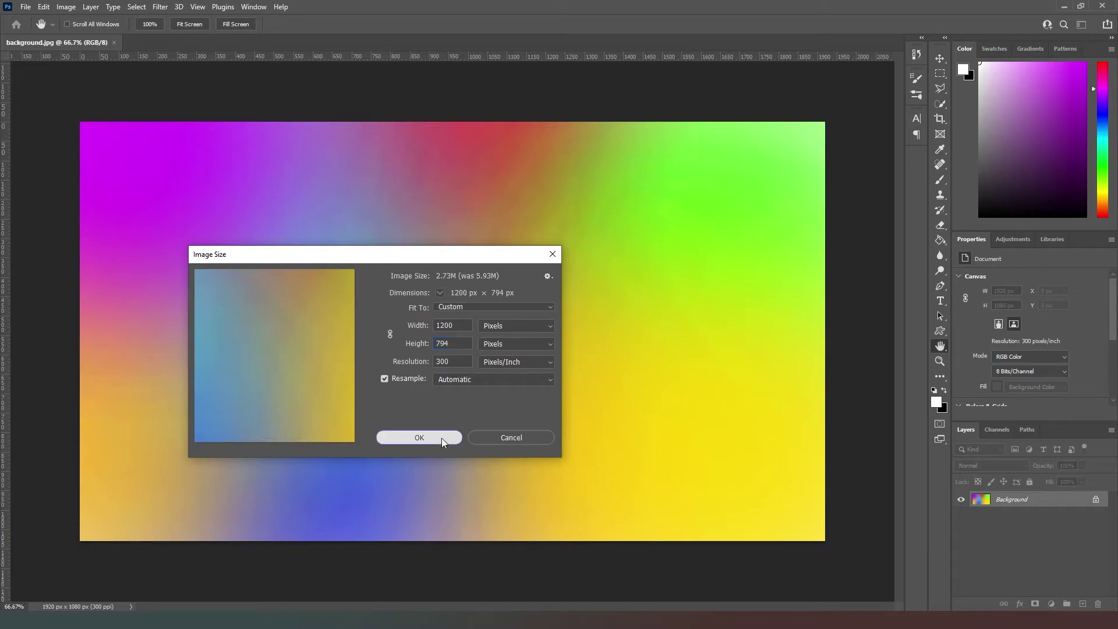
left_click(441, 438)
key("g")
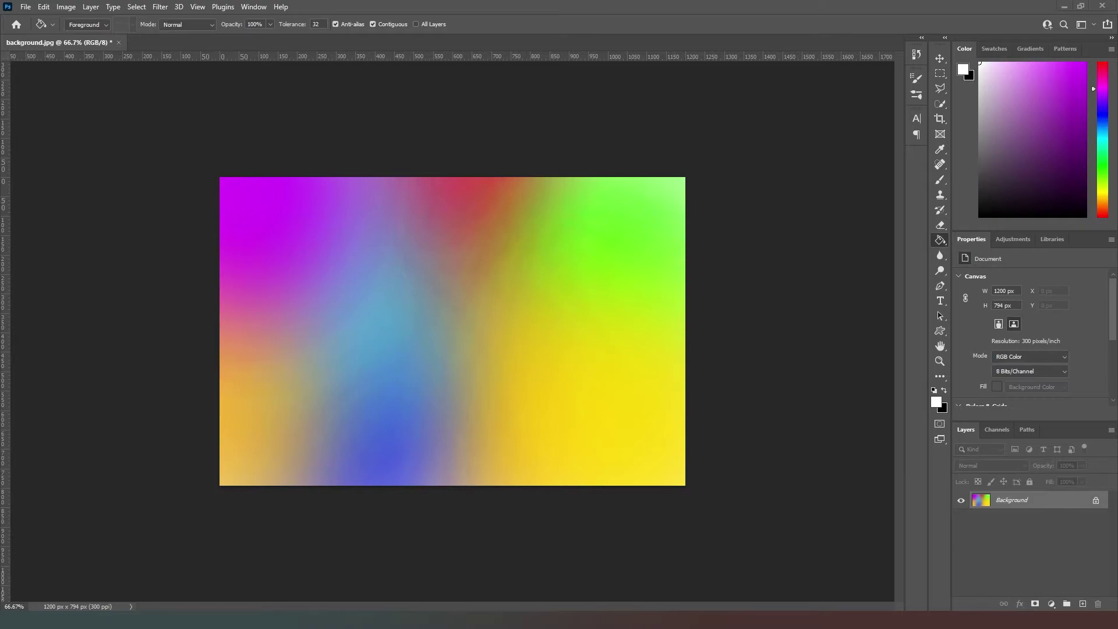
left_click_drag(367, 240, 427, 243)
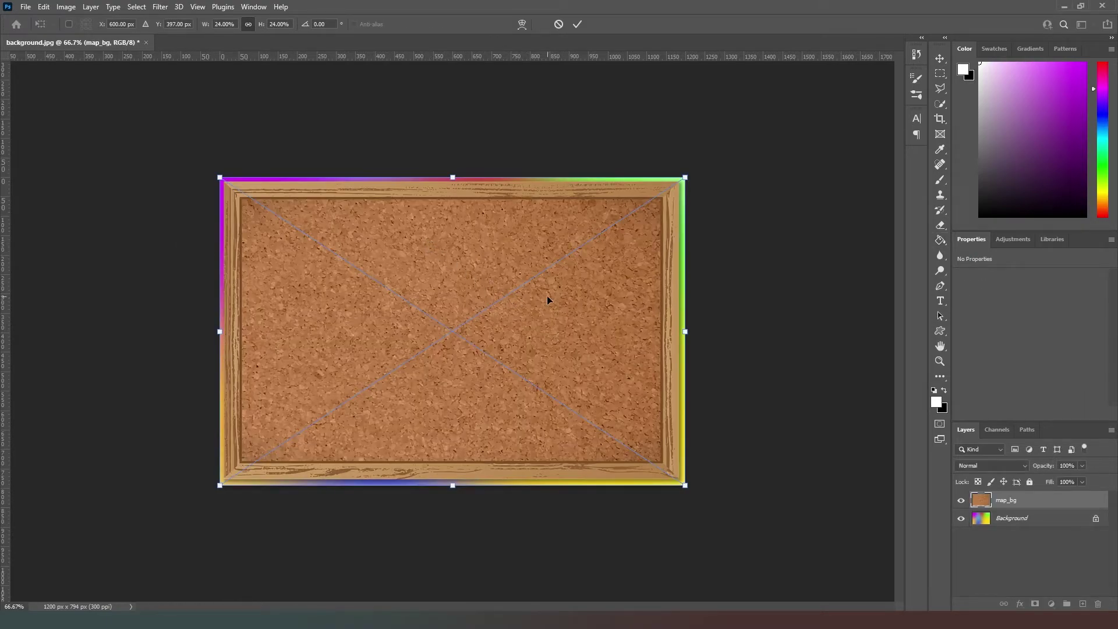
Commit the corkboard, hide the Background layer, and place map_mom_room.png at the board's lower right.
key("Return")
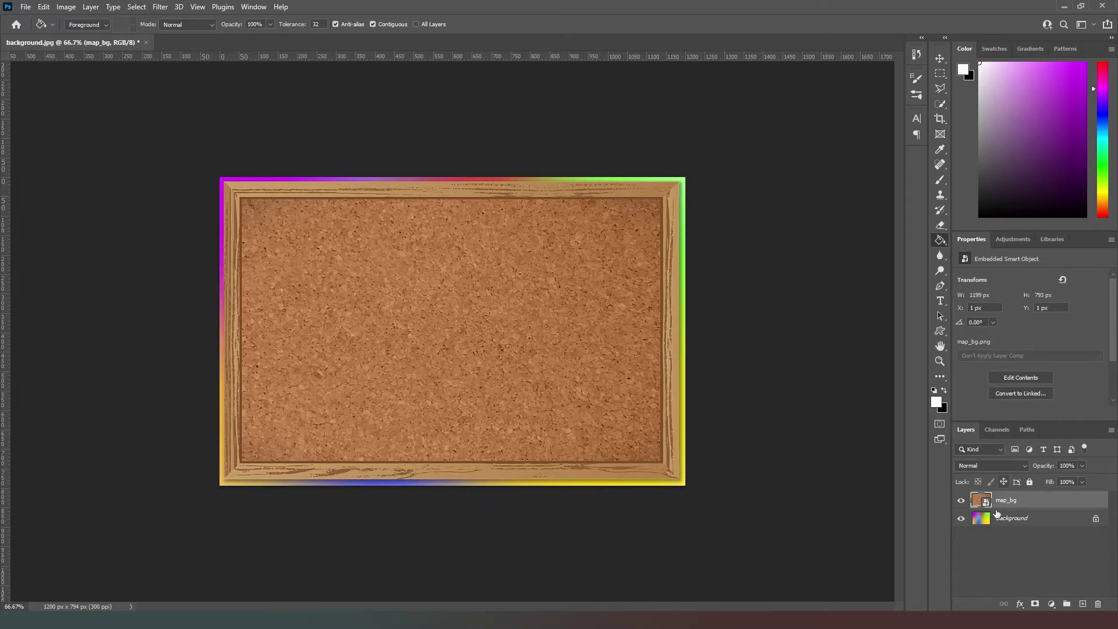
left_click(961, 518)
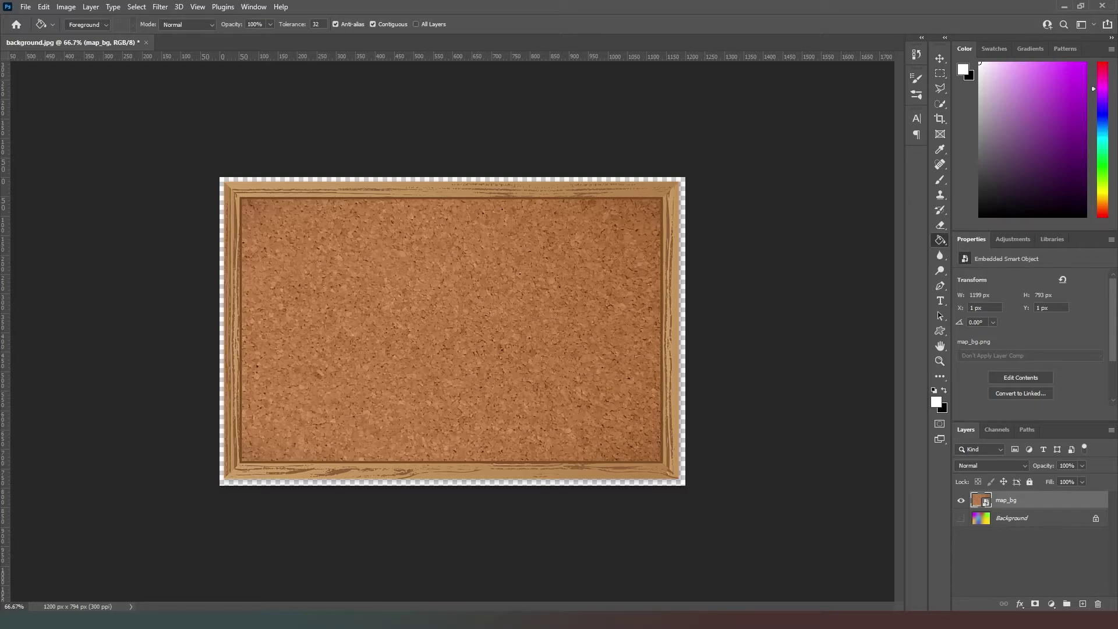
left_click_drag(0, 326, 417, 320)
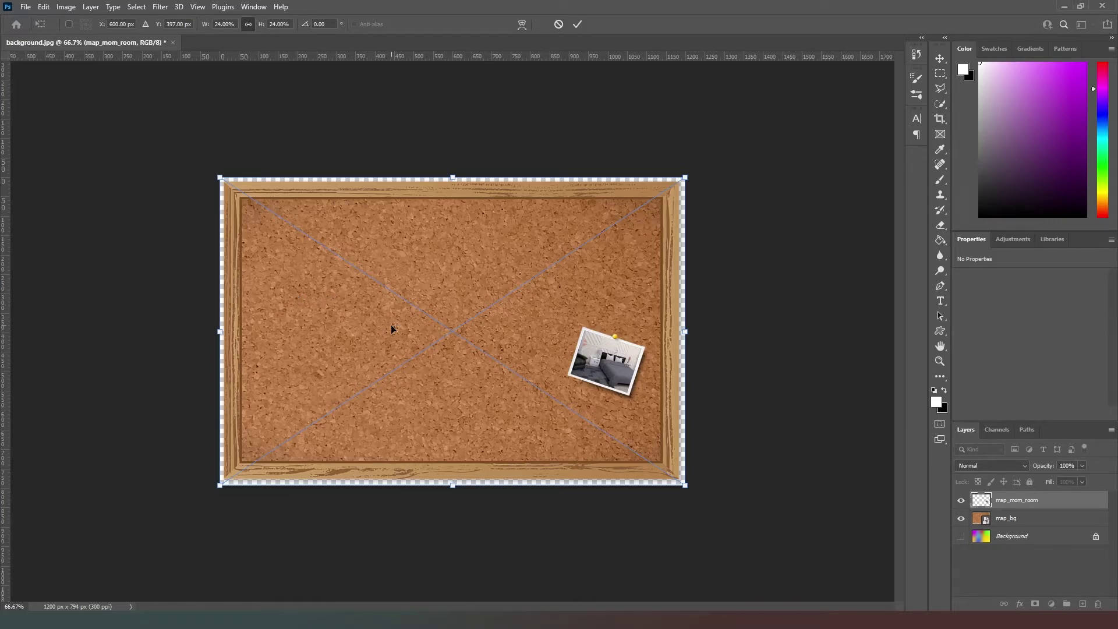
Commit map_mom_room, then add the parking lot photo at the centre and the bedroom photo near the top.
left_click(581, 25)
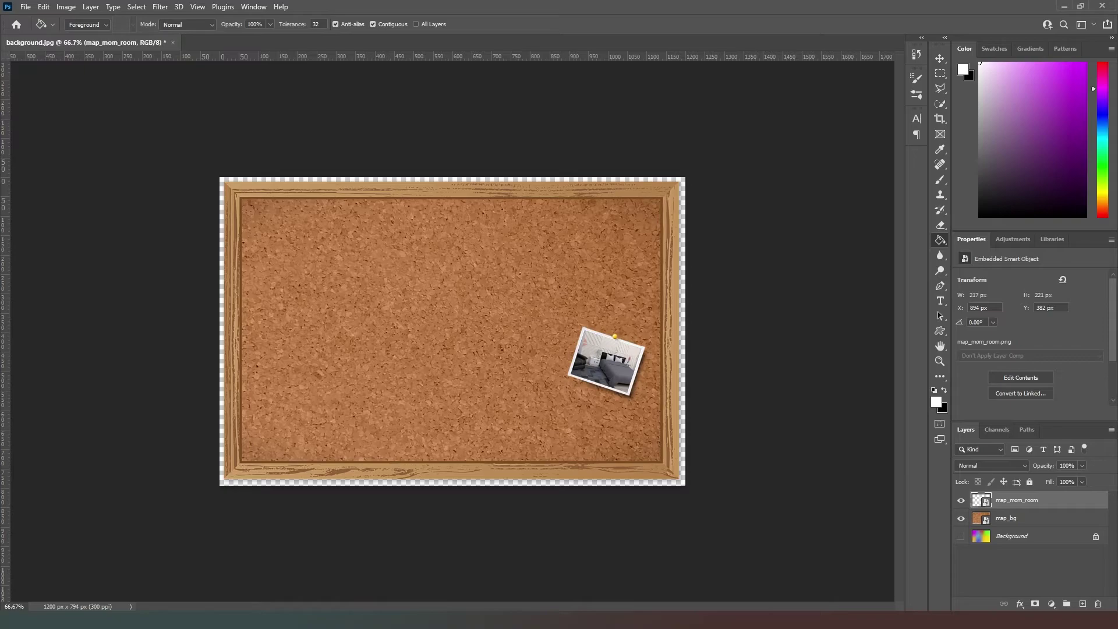
left_click_drag(467, 343, 467, 344)
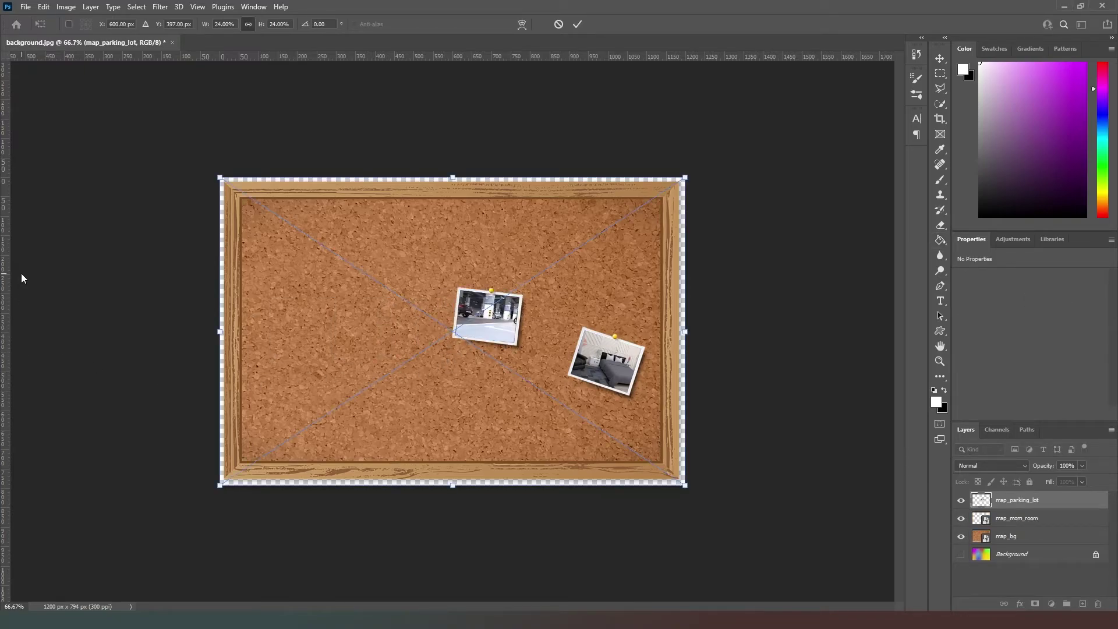
key("Return")
left_click_drag(494, 351, 545, 334)
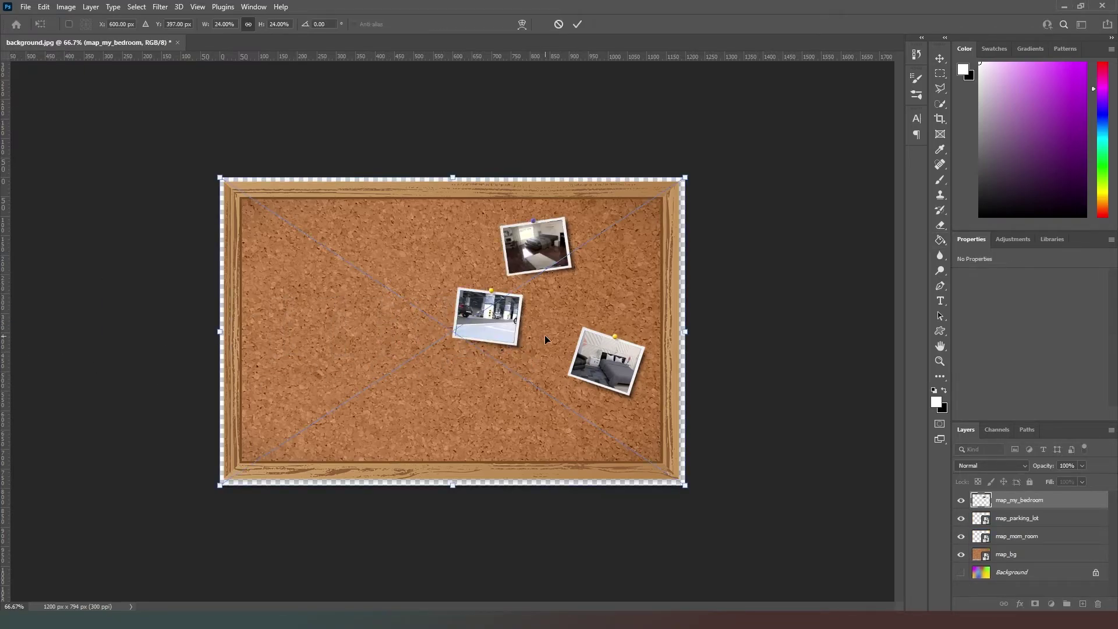
left_click(578, 24)
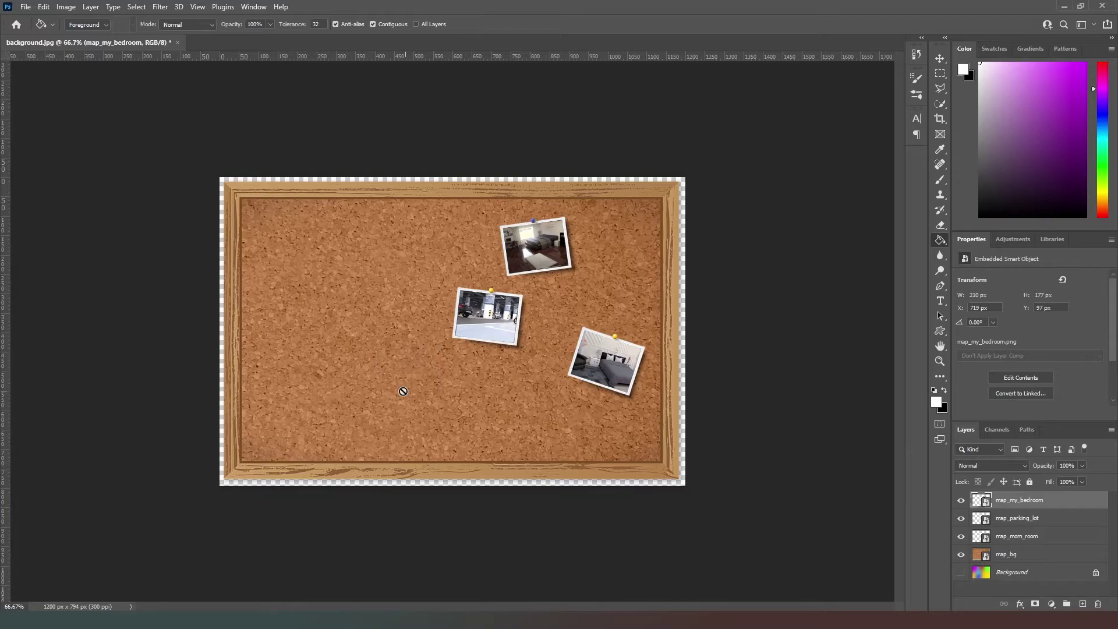
Add the living room photo at the top-left, then delete all four photo layers.
left_click_drag(404, 387, 400, 379)
key("Return")
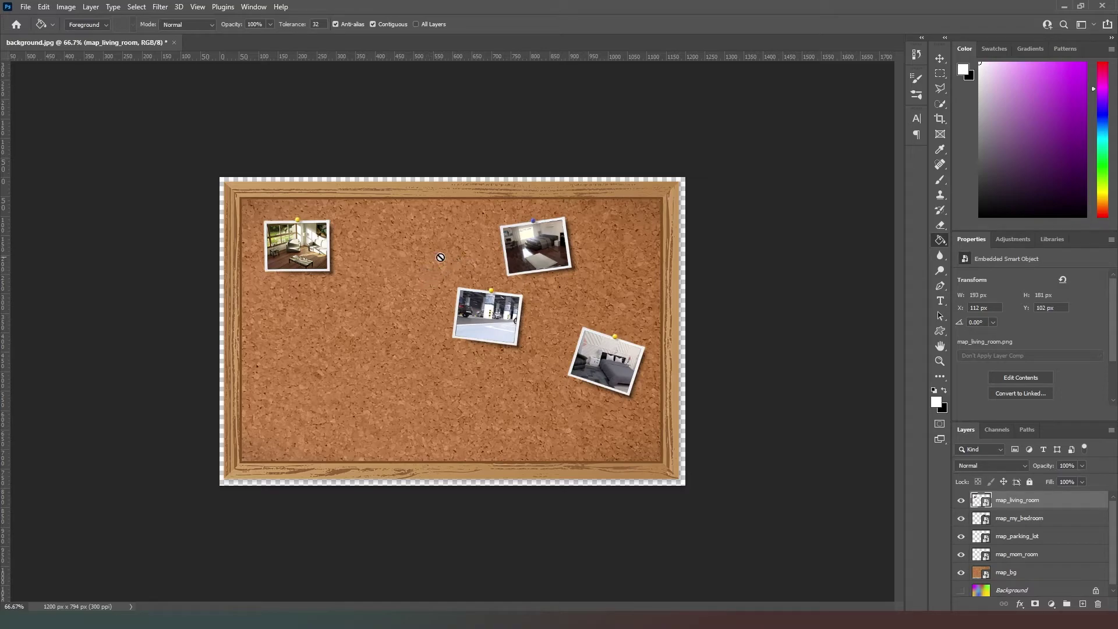
left_click(1018, 558, "shift")
key("Delete")
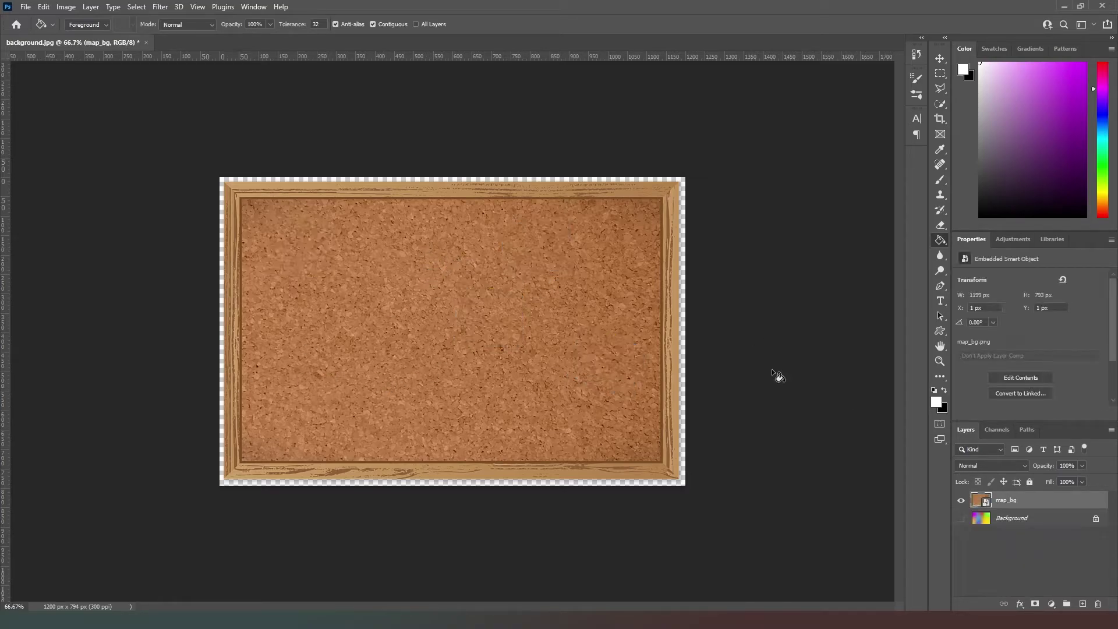
Export the bare corkboard as a 1200 × 794 8-bit PNG through File > Export As.
left_click(28, 7)
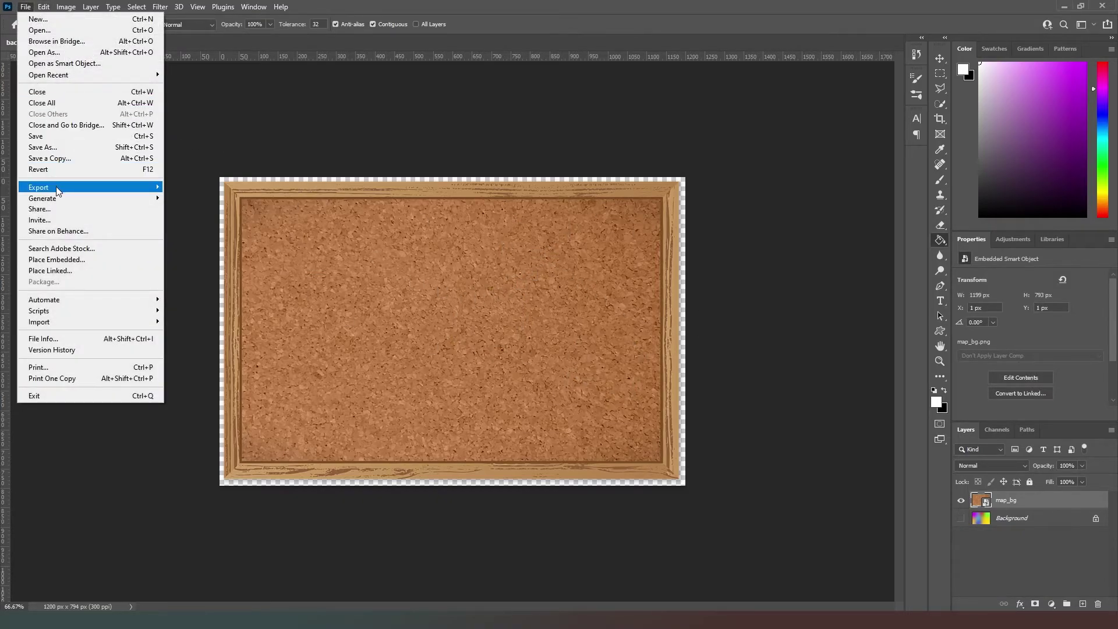
mouse_move(58, 191)
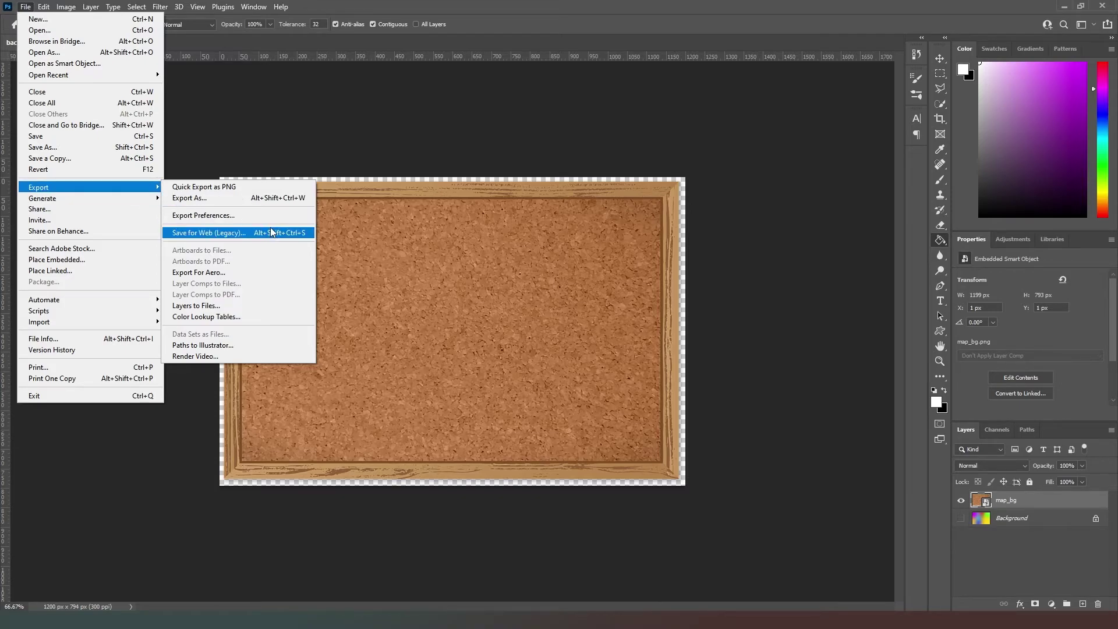
left_click(232, 199)
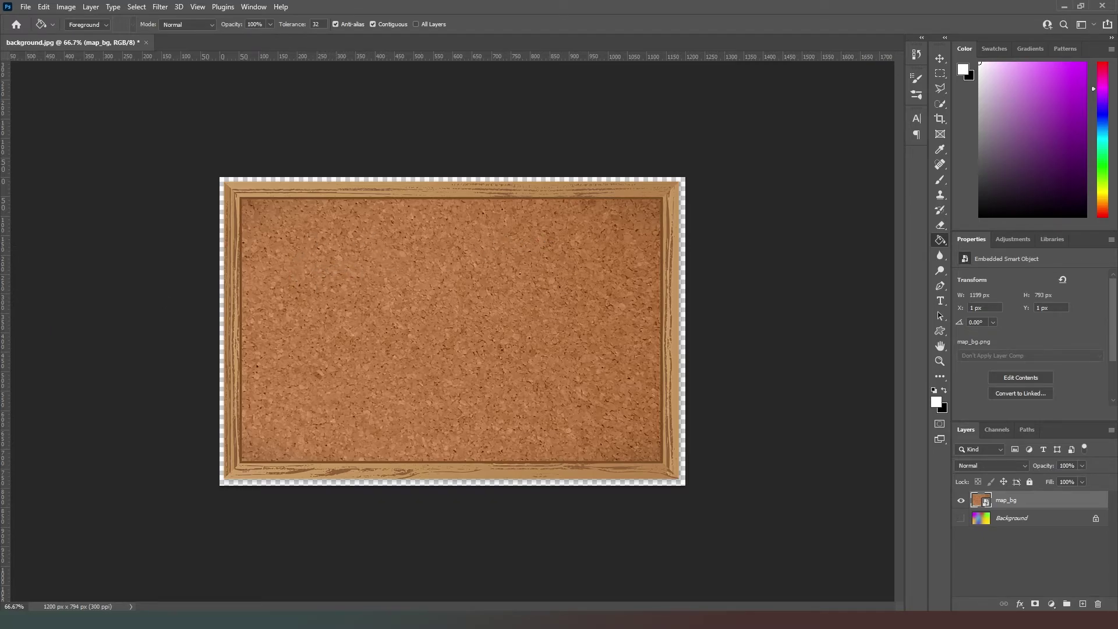
Place the black map_terrace photo on the board's left, hide map_bg, and switch to Atom.
left_click_drag(1113, 6, 387, 322)
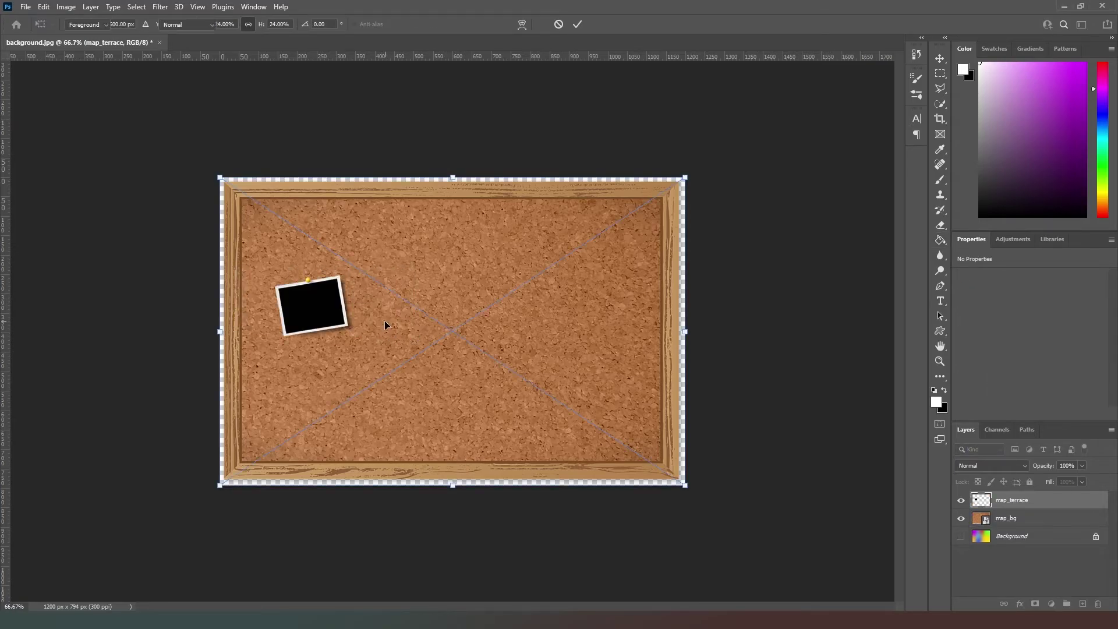
key("Return")
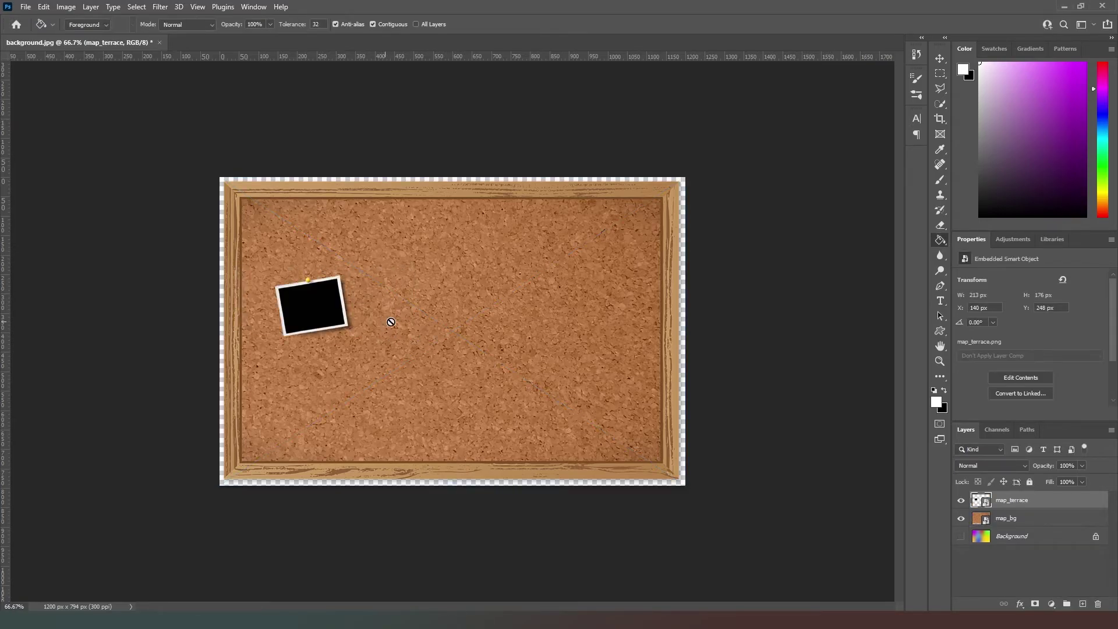
left_click(961, 519)
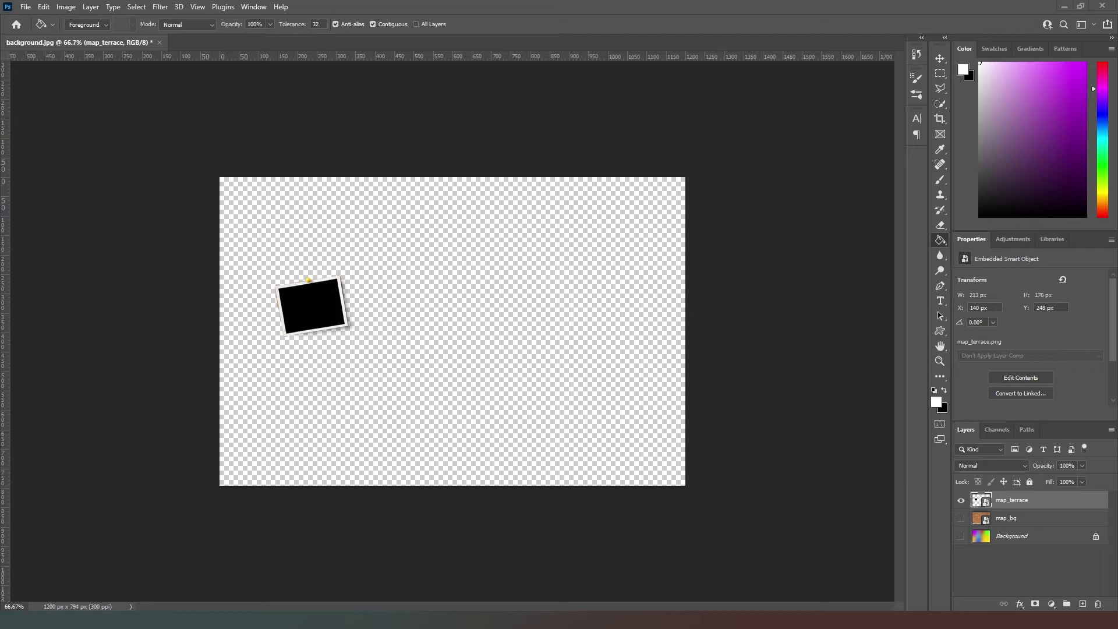
key("alt+Tab")
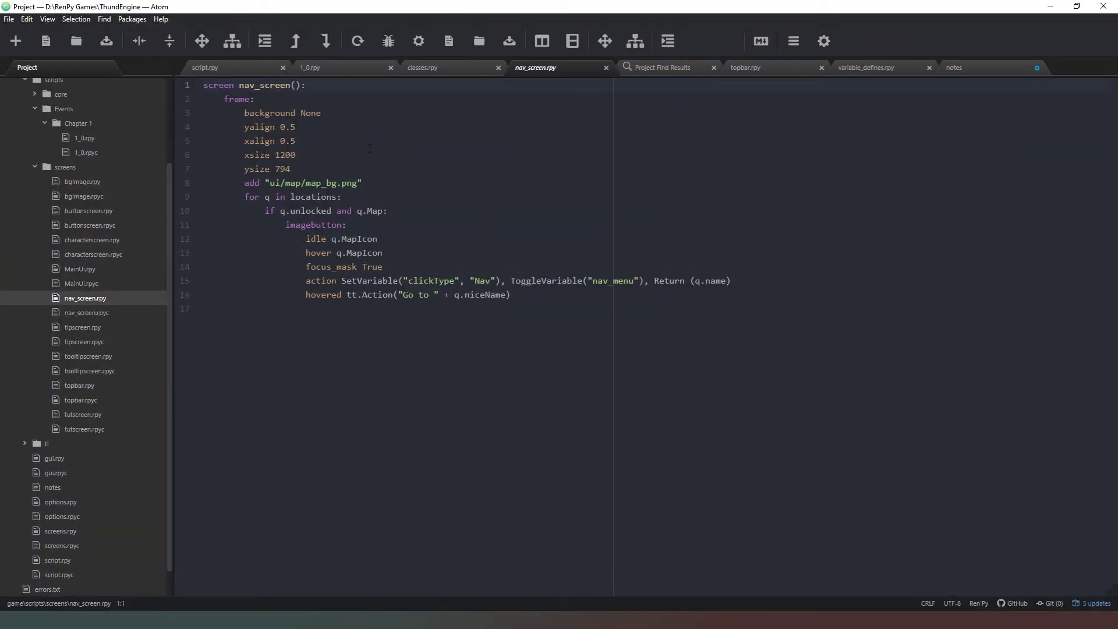
Open classes.rpy and scroll down to the Place class's MapIcon property.
left_click(431, 68)
scroll(392, 325, "down", 18)
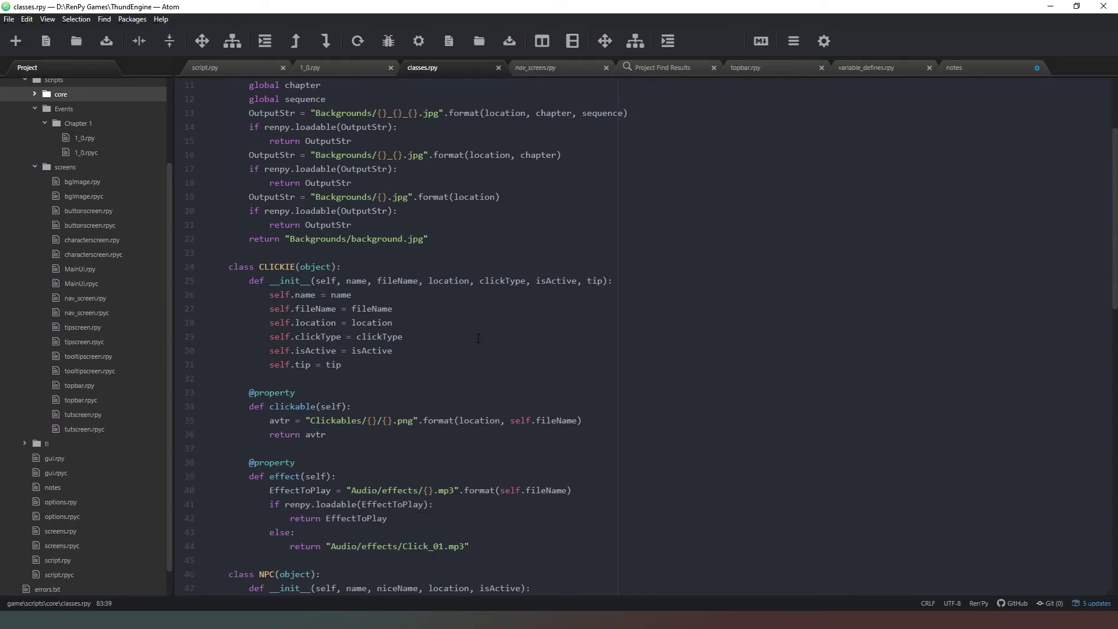
scroll(475, 385, "down", 4)
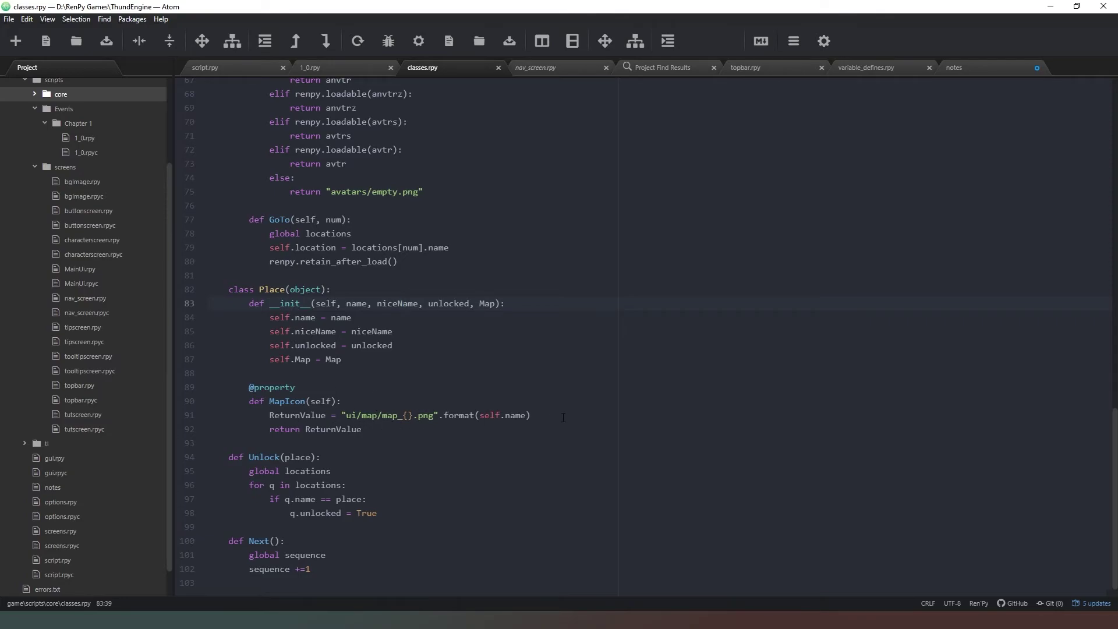
Wrap MapIcon's return ReturnValue in an 'if renpy.loadable(ReturnValue):' check.
left_click(565, 419)
key("Return")
type("if renpy.")
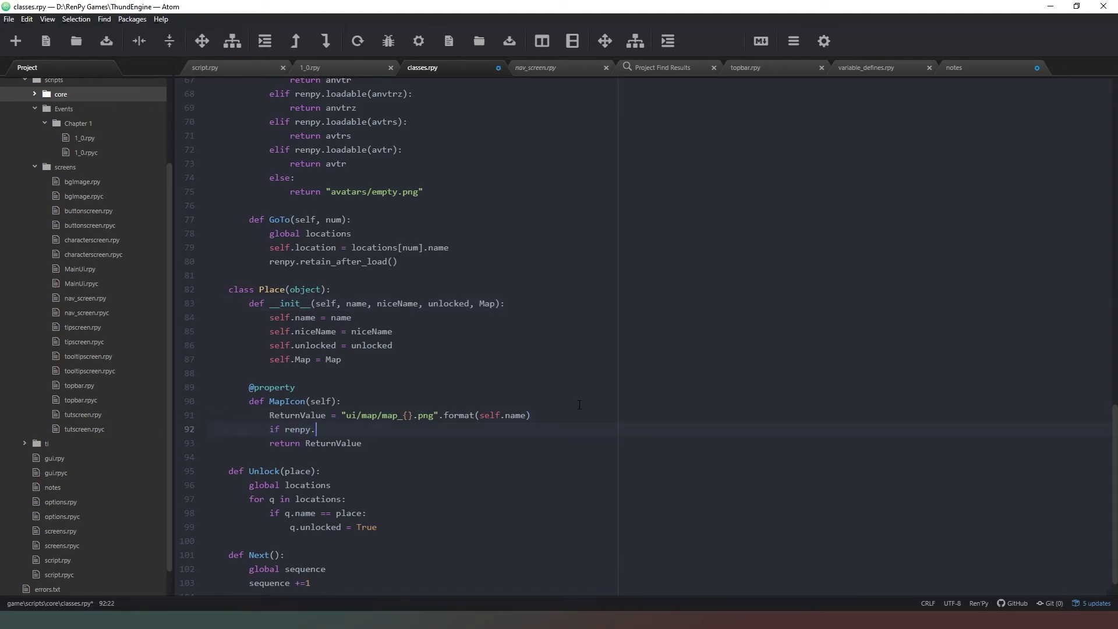
type("loadable(ReturnValue):")
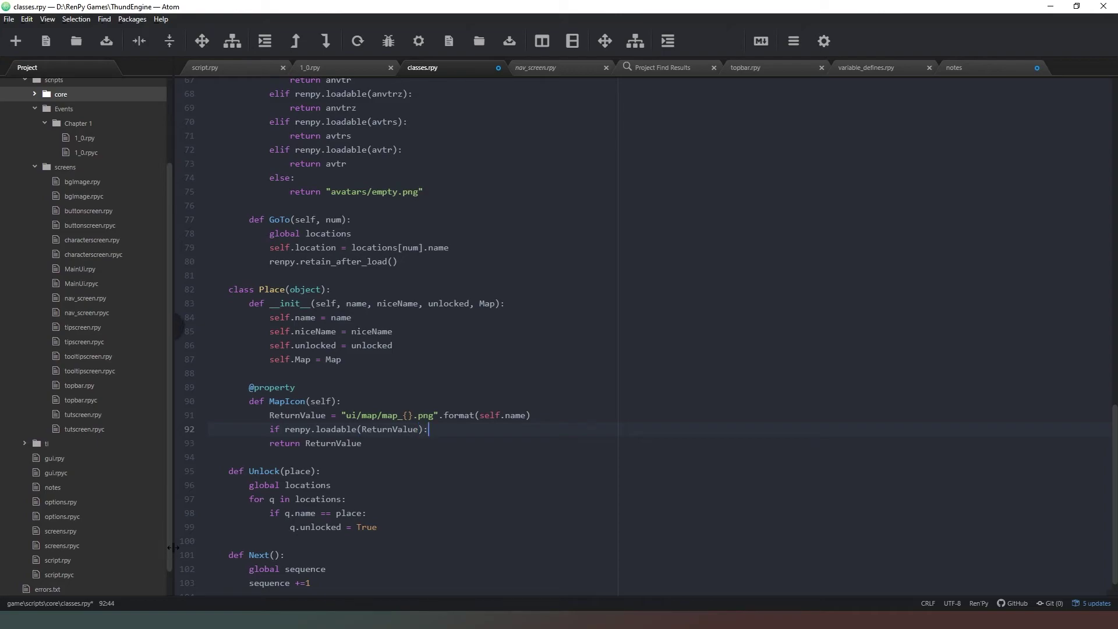
key("Down")
key("Home")
key("Tab")
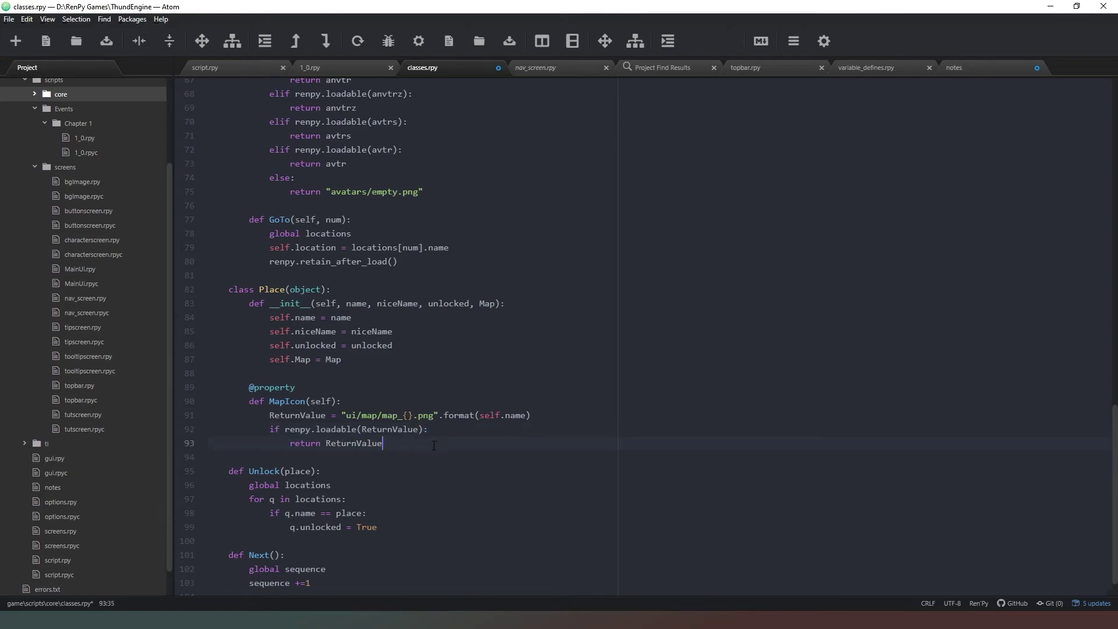
Add the fallback 'return "ui/map/map_blank.png"' line and save classes.rpy.
key("Return")
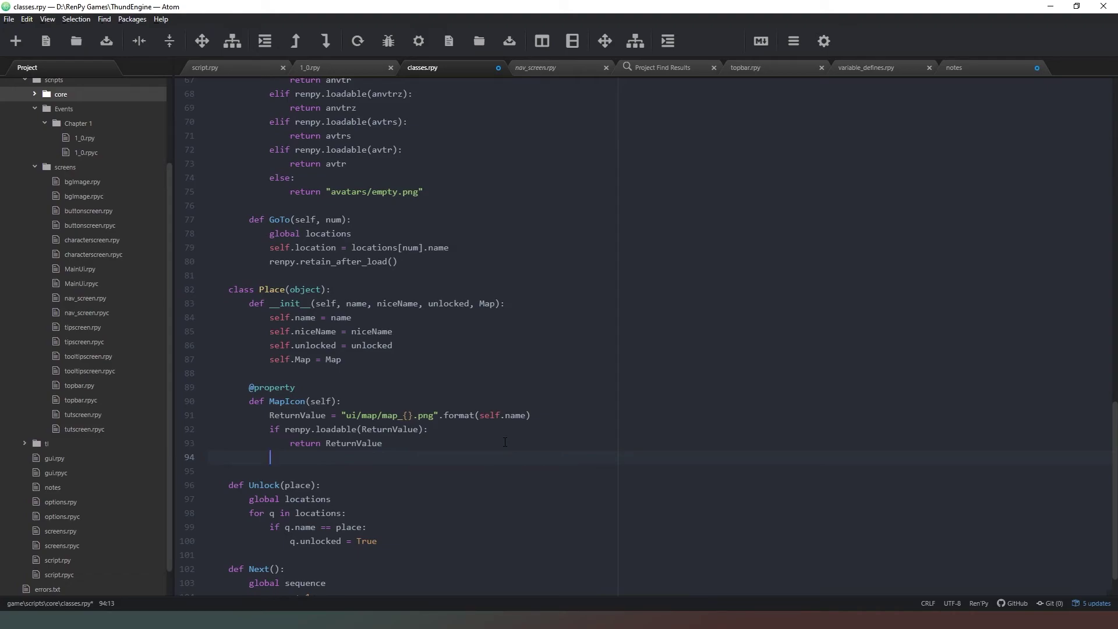
type("return \"ui/map/map_blank.png")
key("ctrl+s")
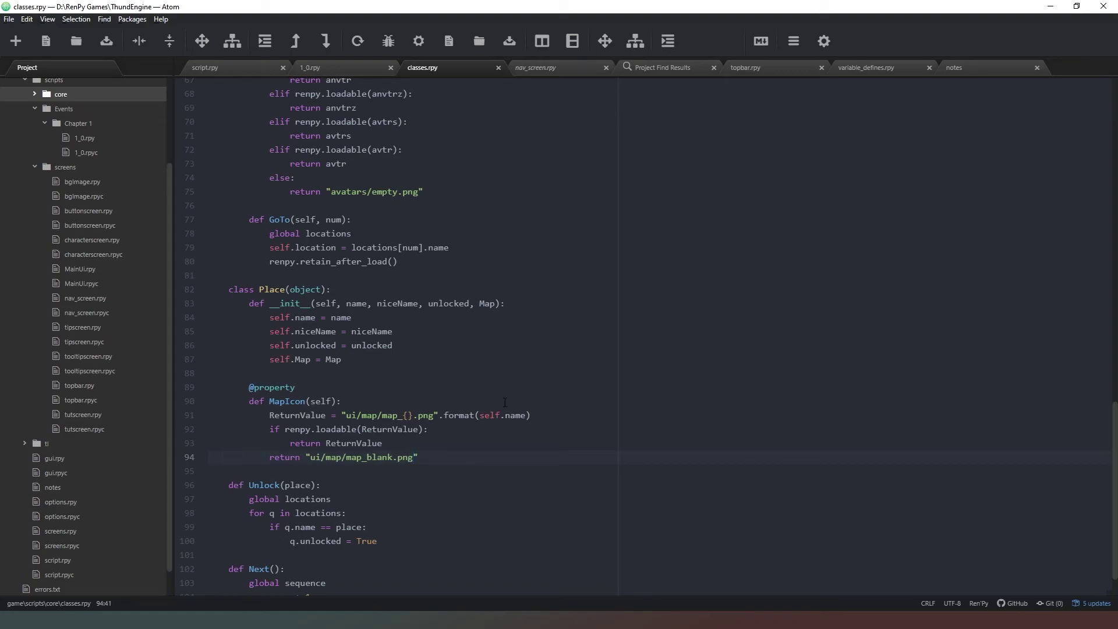
left_click_drag(345, 457, 395, 457)
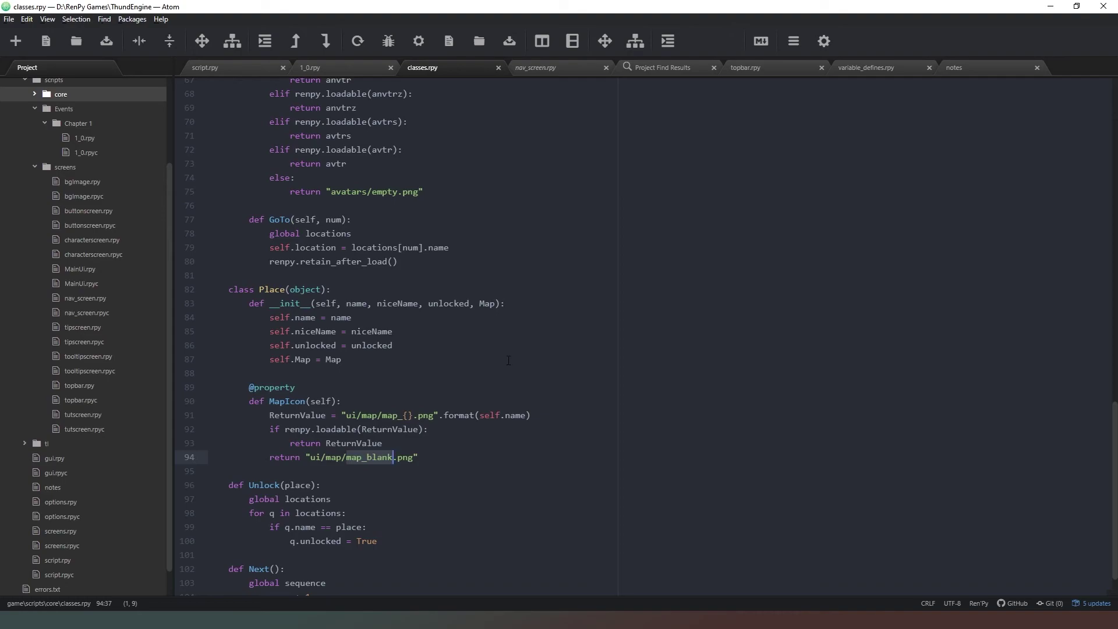
key("alt+Tab")
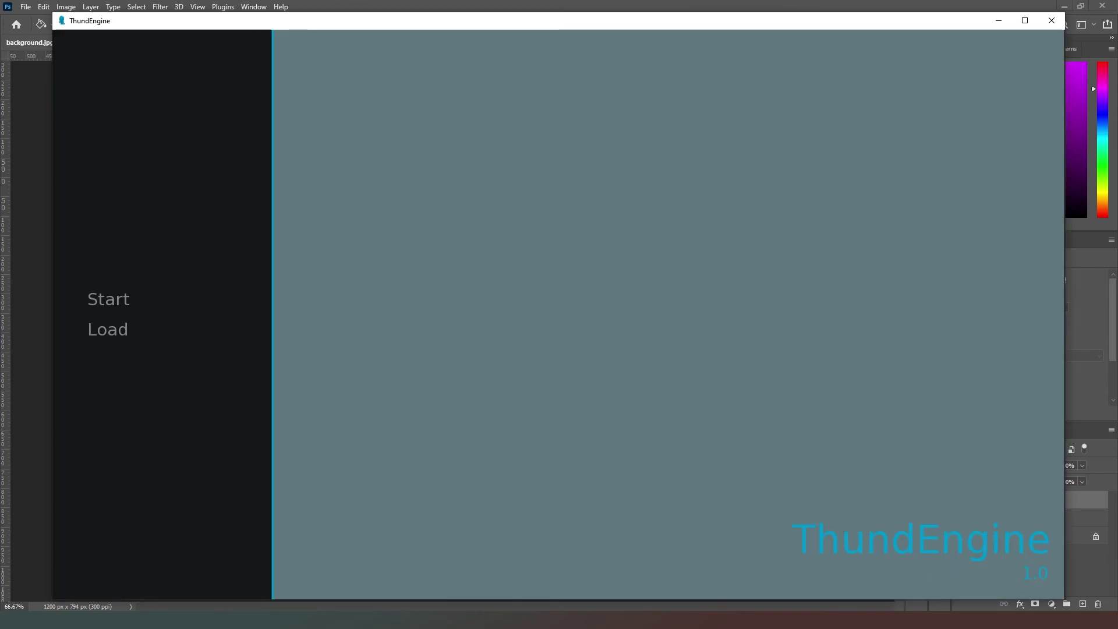
Start a new game and move the Hint box to the bottom-right corner.
left_click(129, 302)
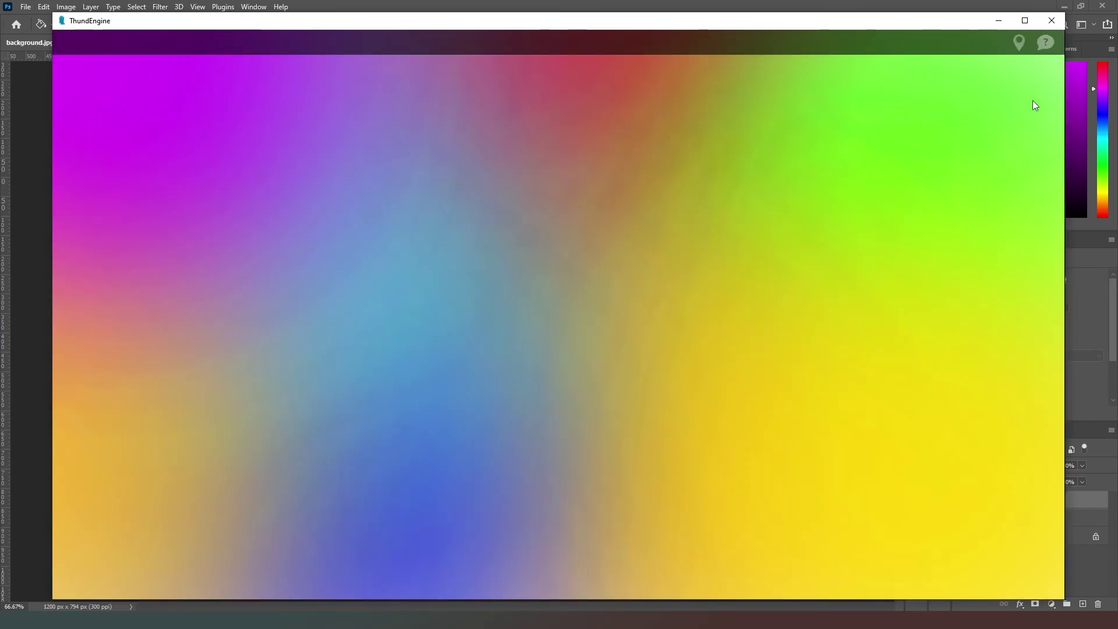
left_click(1050, 40)
left_click_drag(600, 320, 951, 503)
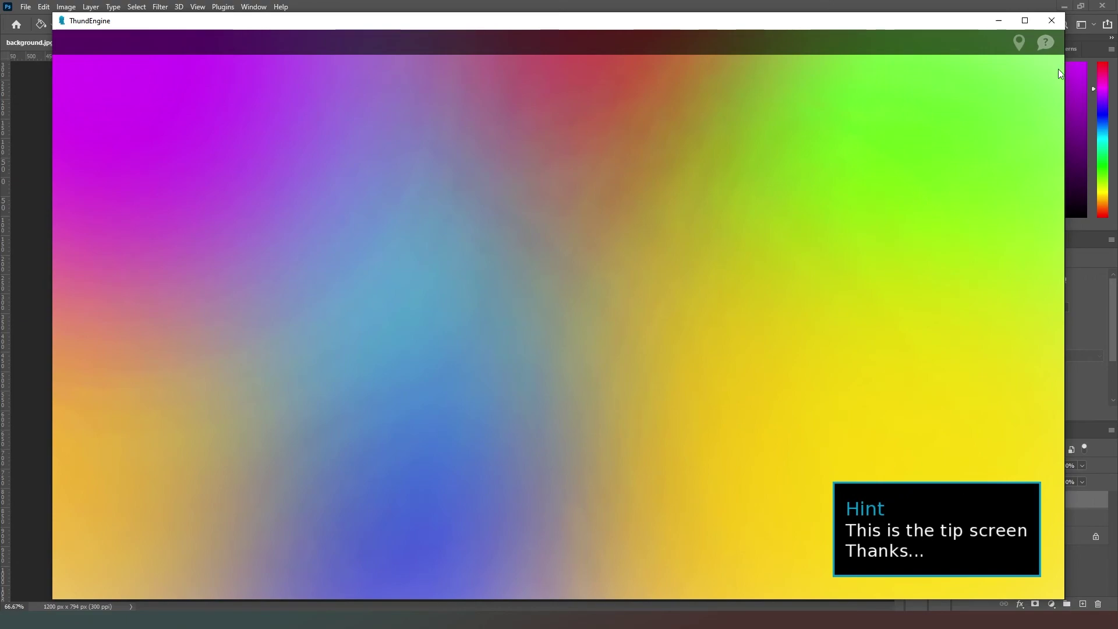
From the corkboard map, travel to the Bathroom using its blank photo icon.
left_click(1019, 47)
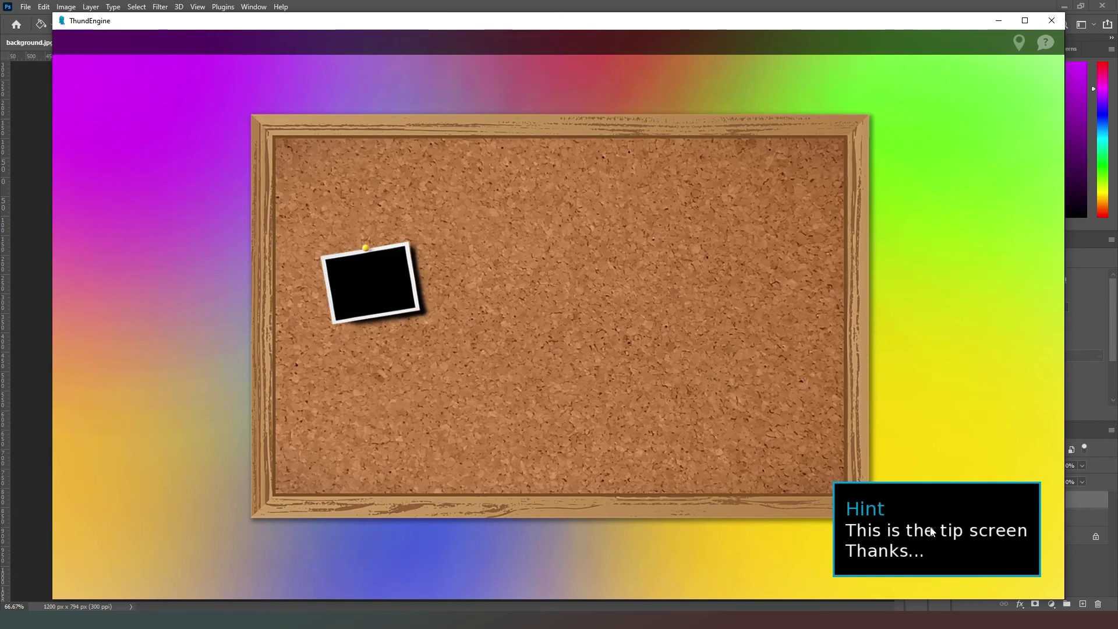
left_click_drag(928, 510, 944, 526)
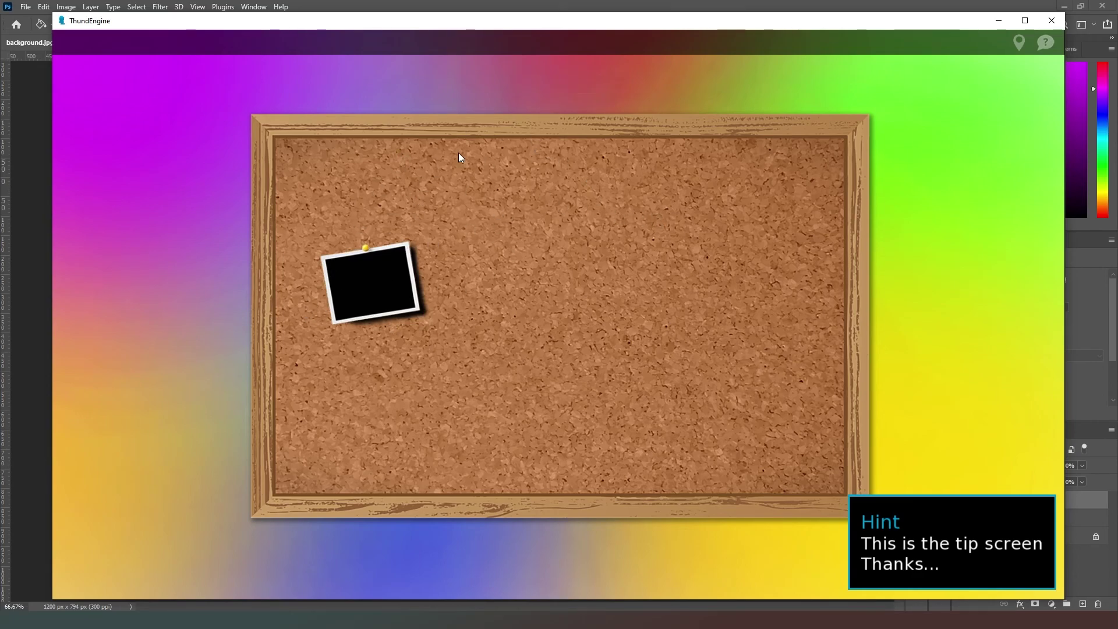
left_click(375, 275)
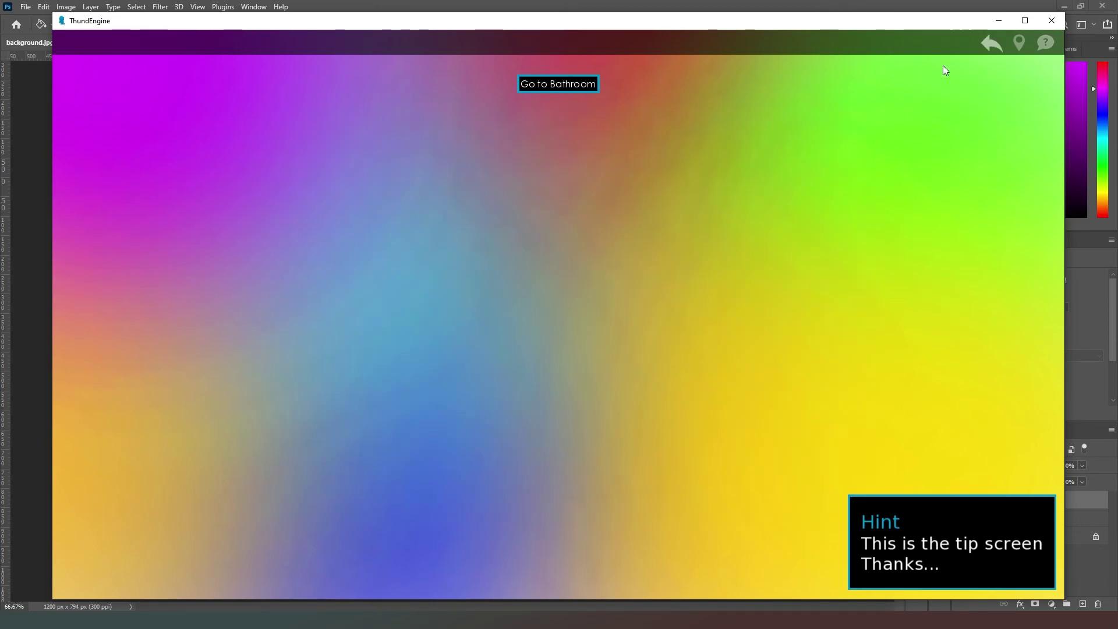